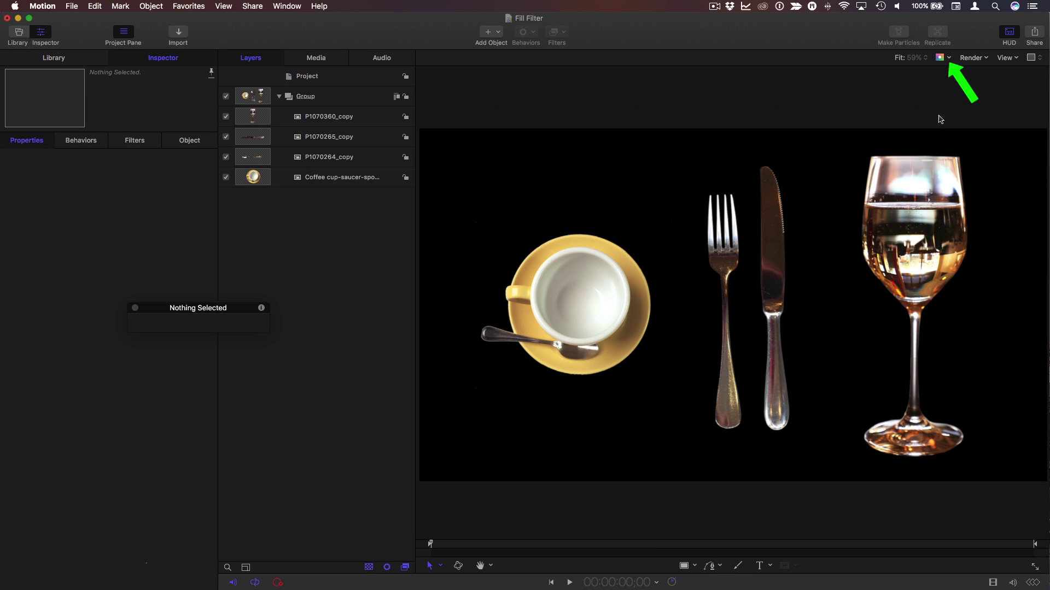
Step: Switch the canvas background to transparent, then back to black
{"action": "left_click", "coordinate": [950, 58]}
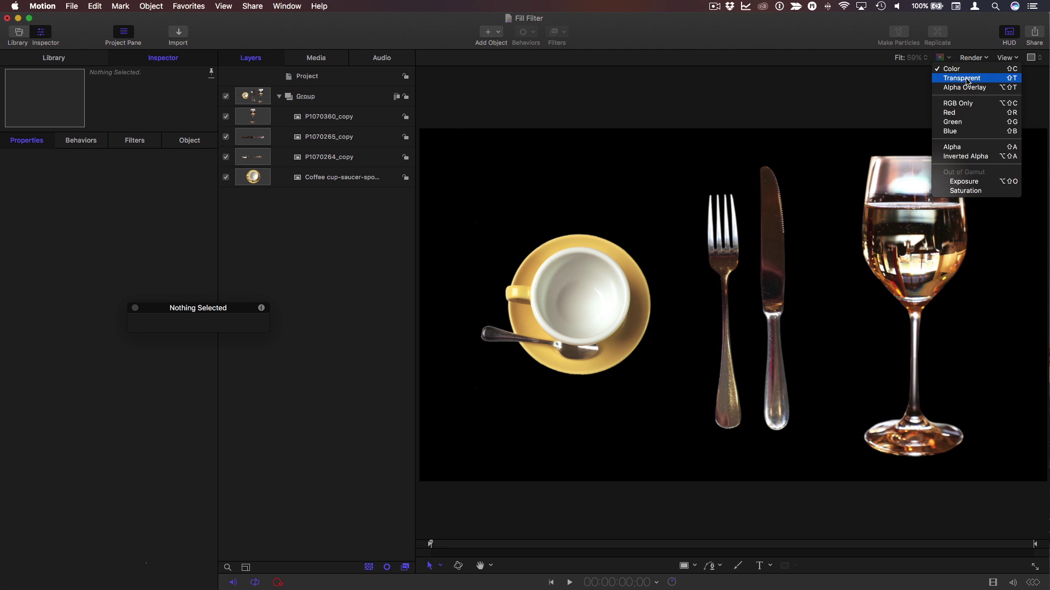
{"action": "left_click", "coordinate": [968, 79]}
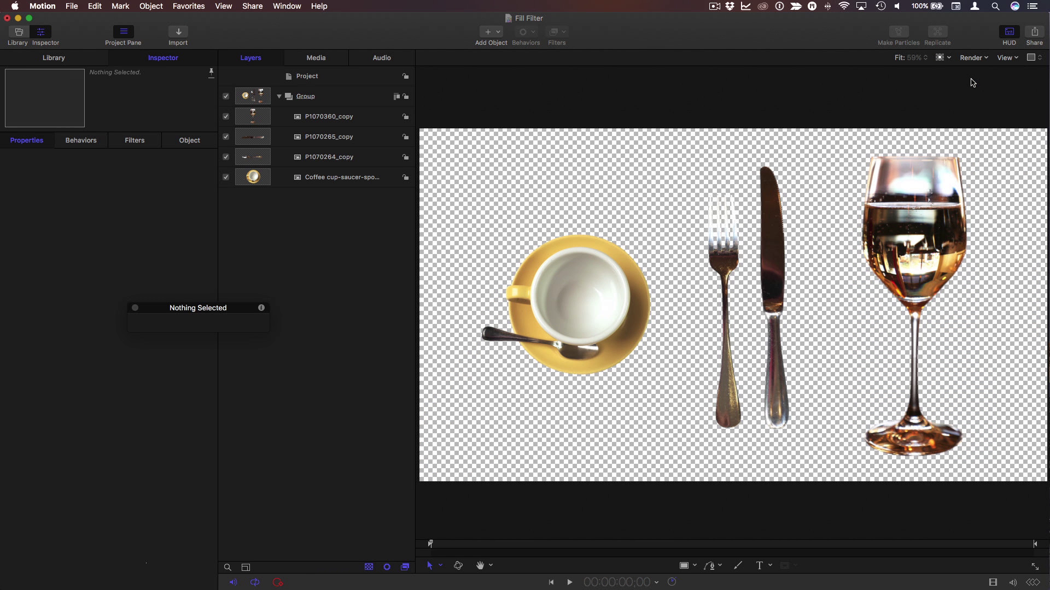
{"action": "left_click", "coordinate": [947, 59]}
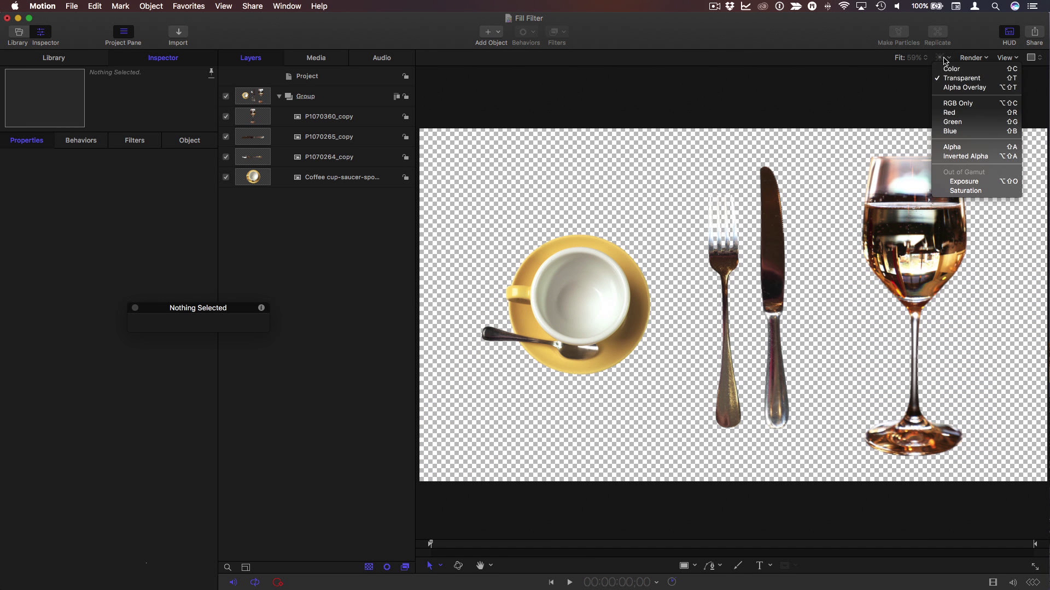
{"action": "left_click", "coordinate": [950, 70]}
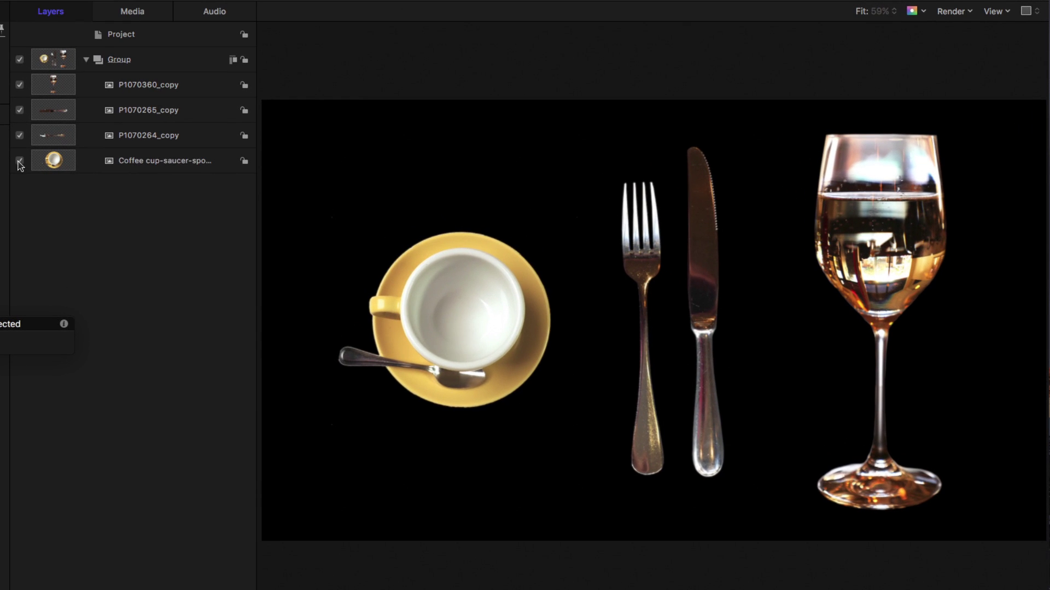
Step: Hide the coffee cup, P1070265_copy and P1070360_copy layers
{"action": "left_click", "coordinate": [20, 161]}
{"action": "left_click", "coordinate": [20, 111]}
{"action": "left_click", "coordinate": [19, 85]}
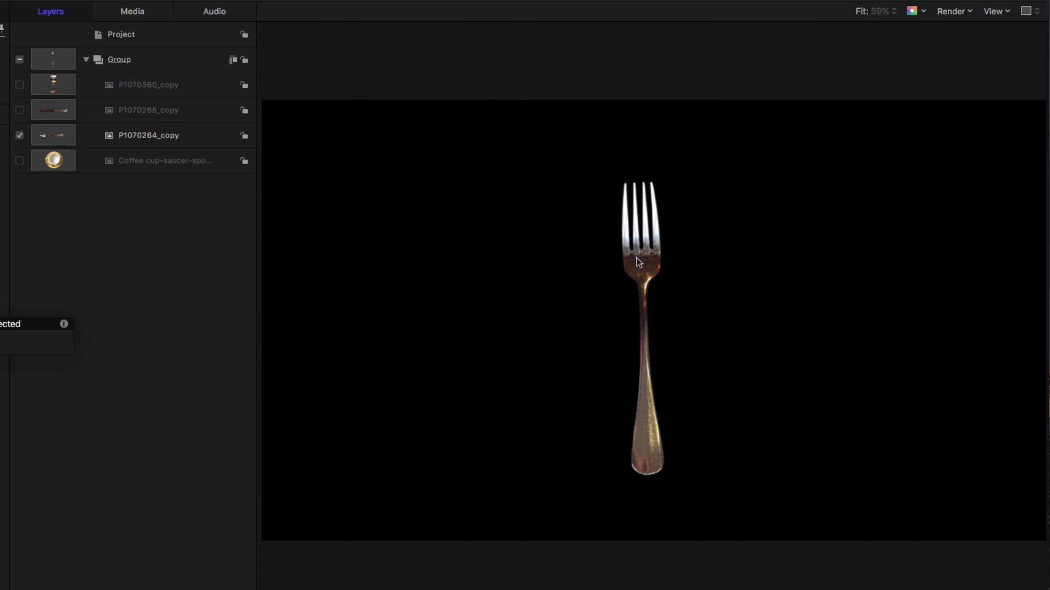
Step: Draw a red-filled rectangle covering the fork
{"action": "key", "text": "r"}
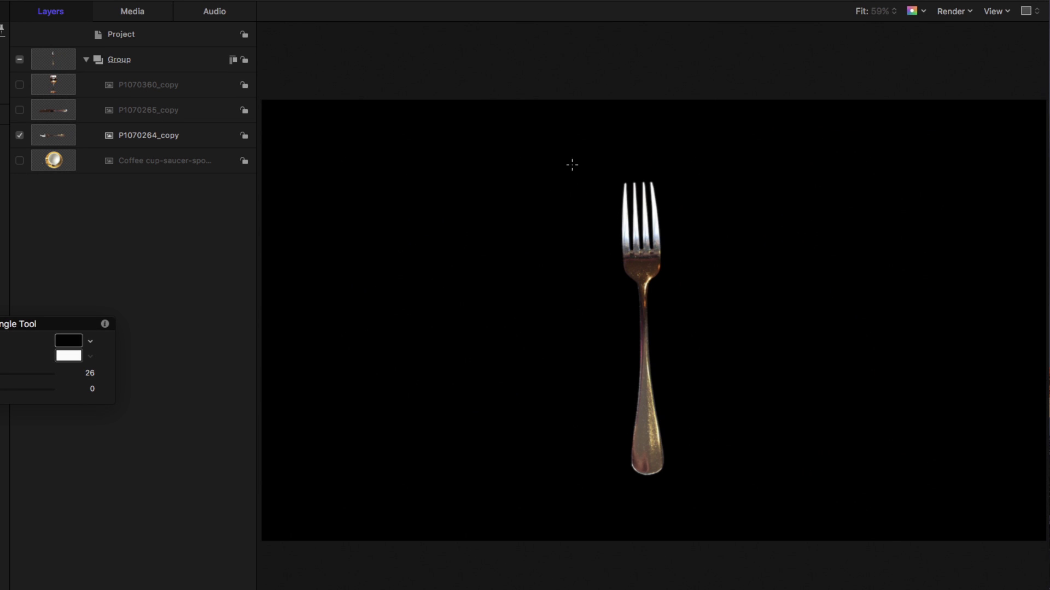
{"action": "left_click_drag", "start_coordinate": [572, 166], "coordinate": [745, 491]}
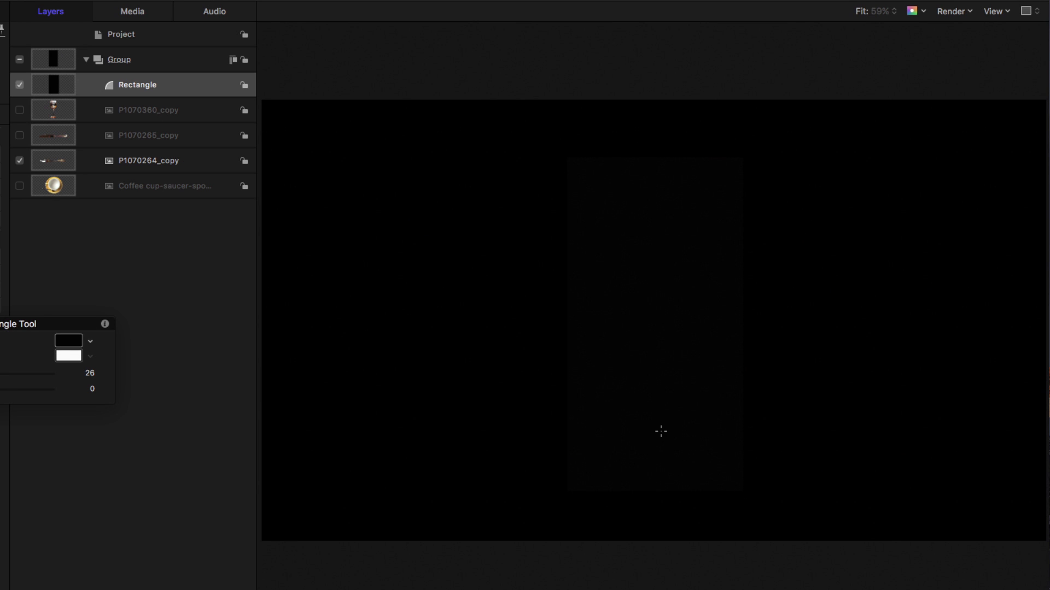
{"action": "key", "text": "Escape"}
{"action": "left_click", "coordinate": [73, 419]}
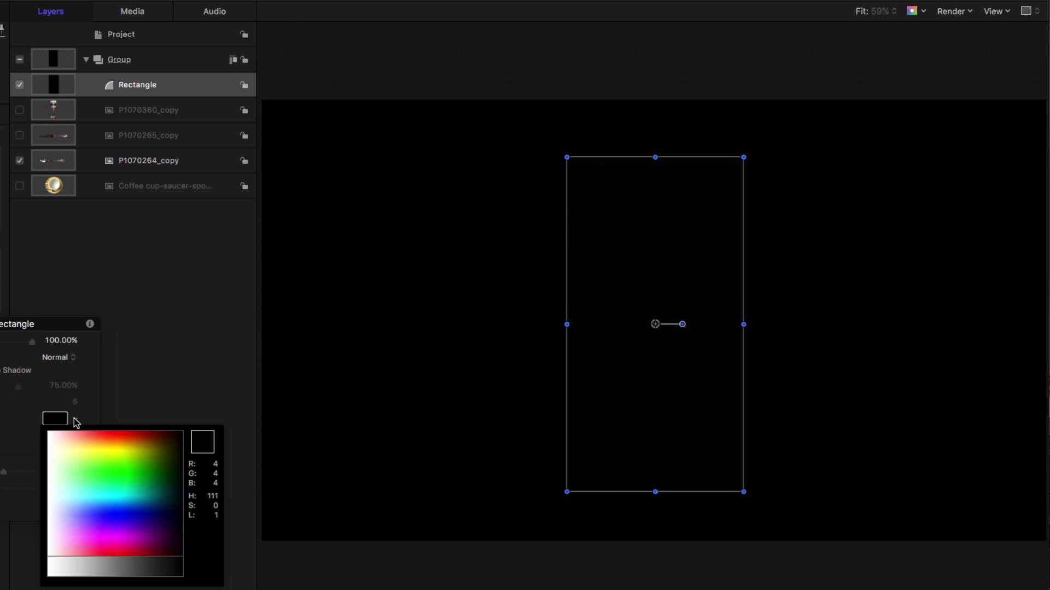
{"action": "left_click", "coordinate": [51, 439]}
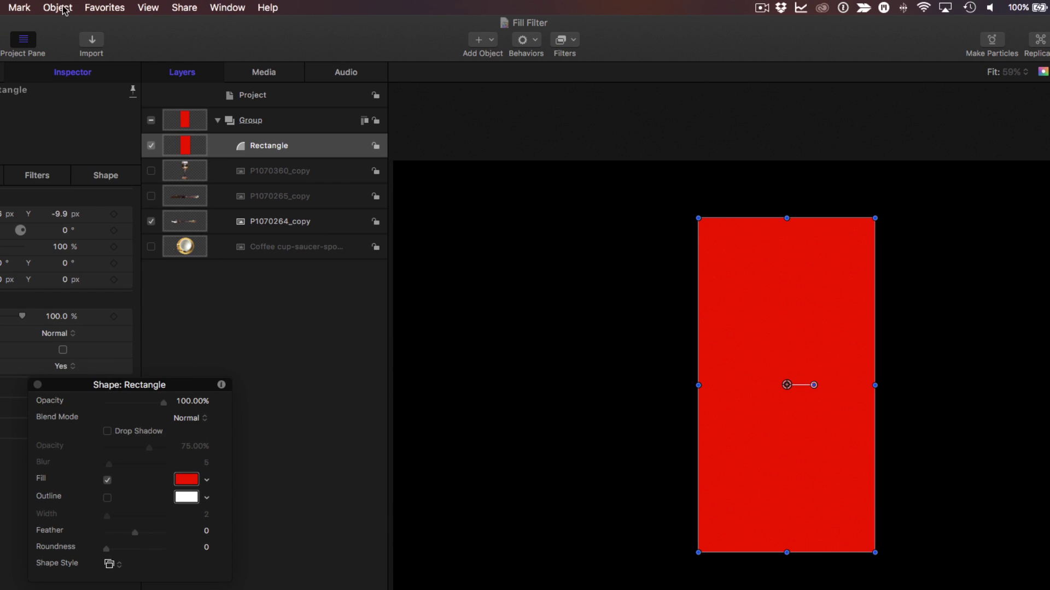
Step: Add an Image Mask sourced from P1070264_copy, then delete the masked rectangle
{"action": "left_click", "coordinate": [57, 7]}
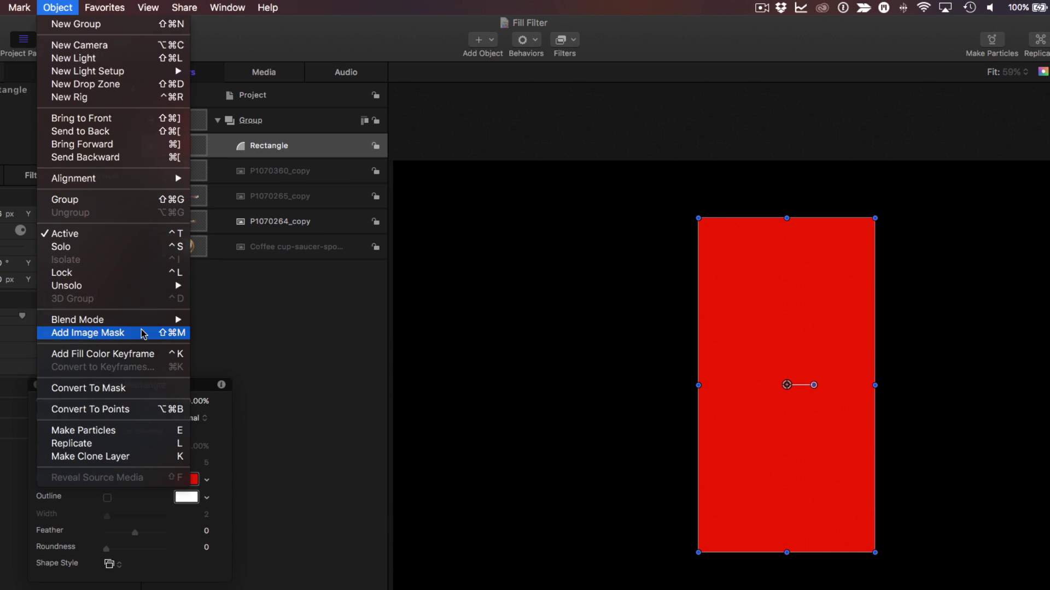
{"action": "left_click", "coordinate": [88, 332]}
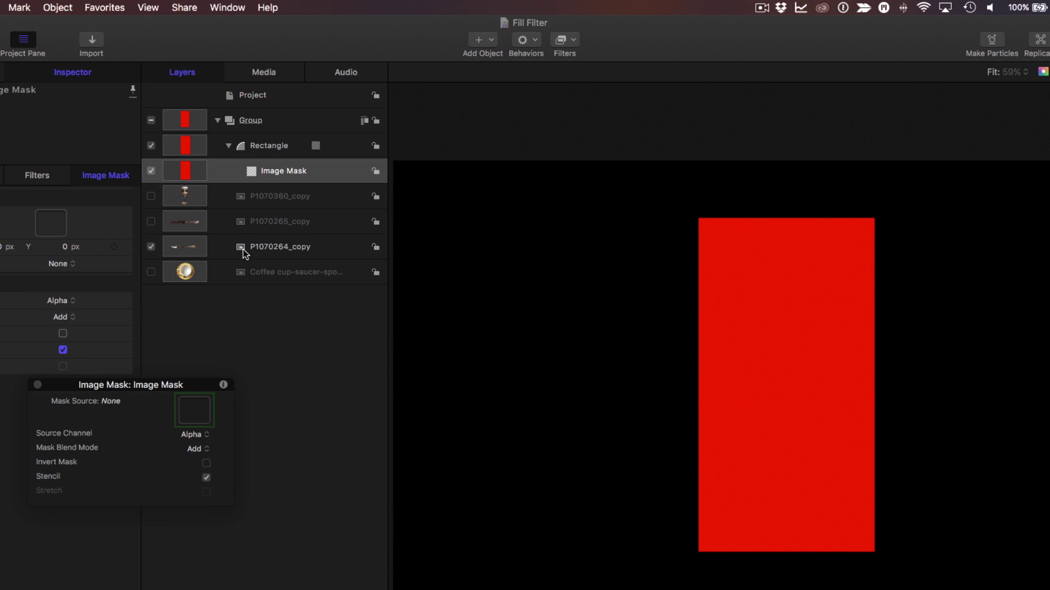
{"action": "mouse_move", "coordinate": [243, 249]}
{"action": "left_mouse_down"}
{"action": "mouse_move", "coordinate": [233, 403]}
{"action": "mouse_move", "coordinate": [197, 410]}
{"action": "left_mouse_up"}
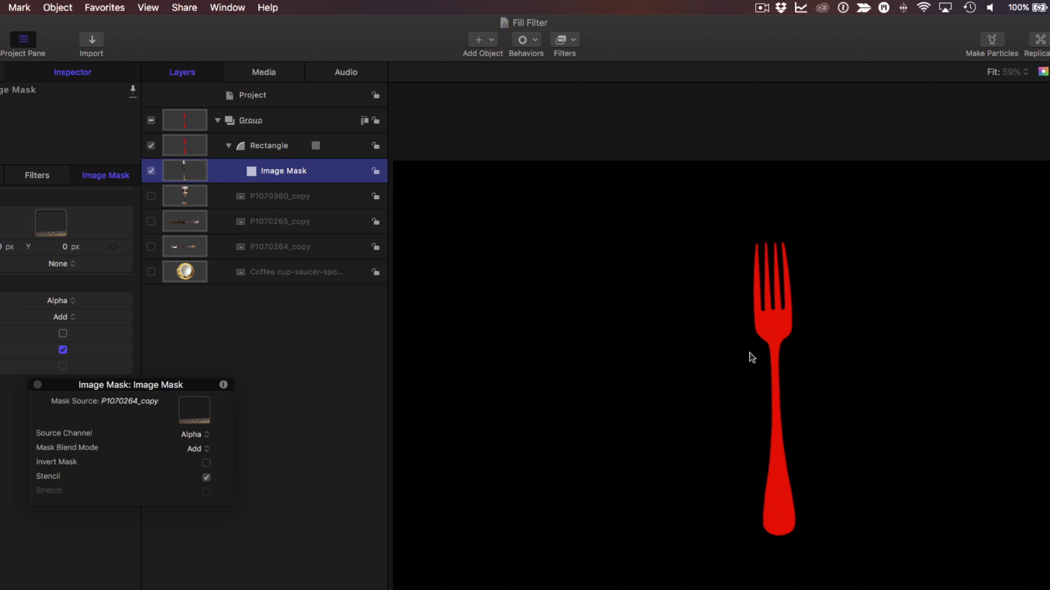
{"action": "left_click", "coordinate": [257, 150]}
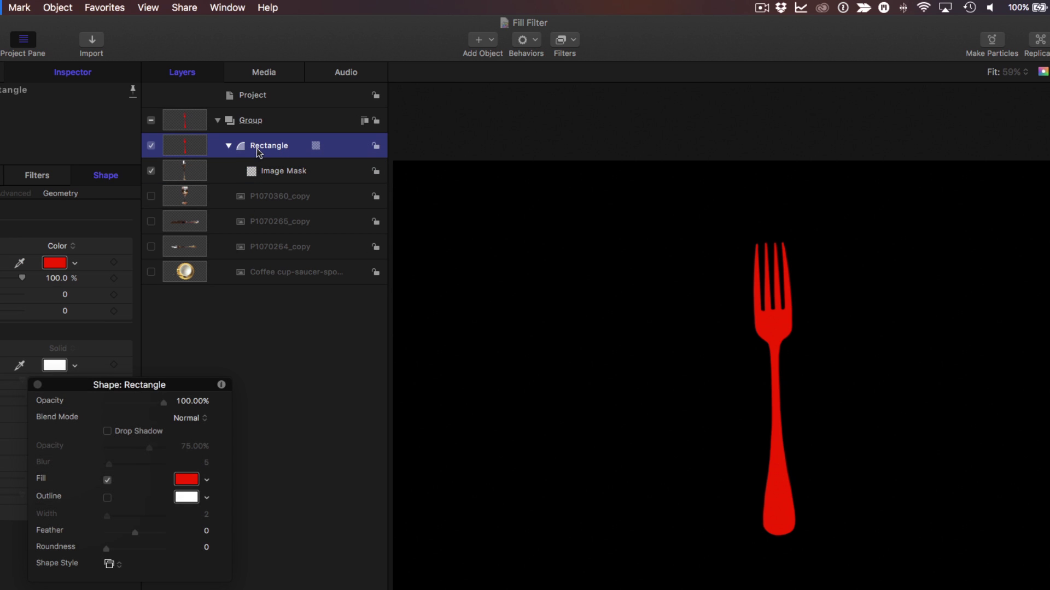
{"action": "key", "text": "Delete"}
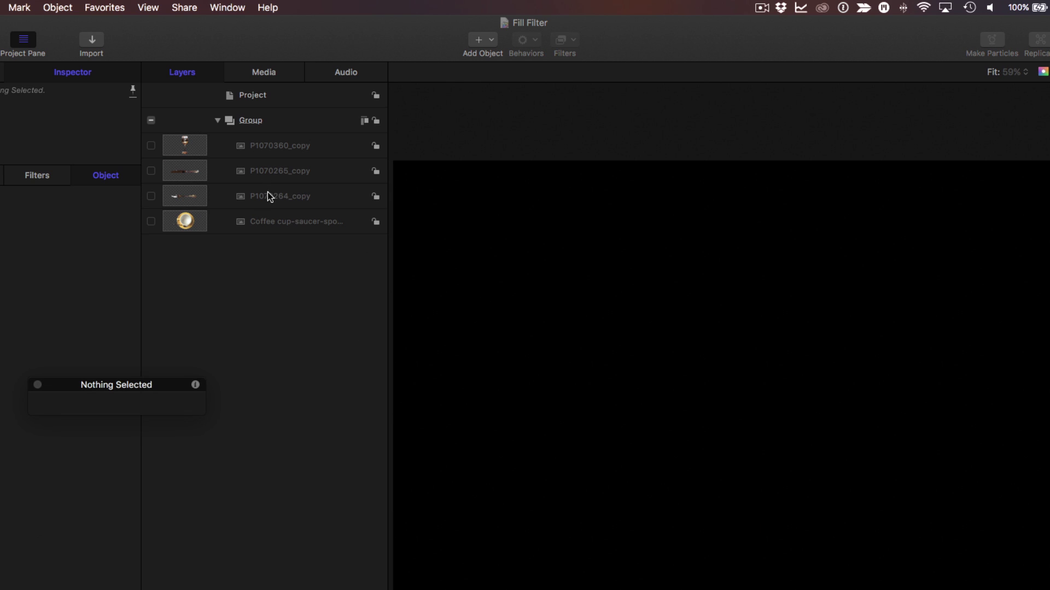
Step: Re-enable P1070264_copy and apply the Library's Stylize Fill filter to it
{"action": "left_click", "coordinate": [151, 196]}
{"action": "left_click", "coordinate": [272, 198]}
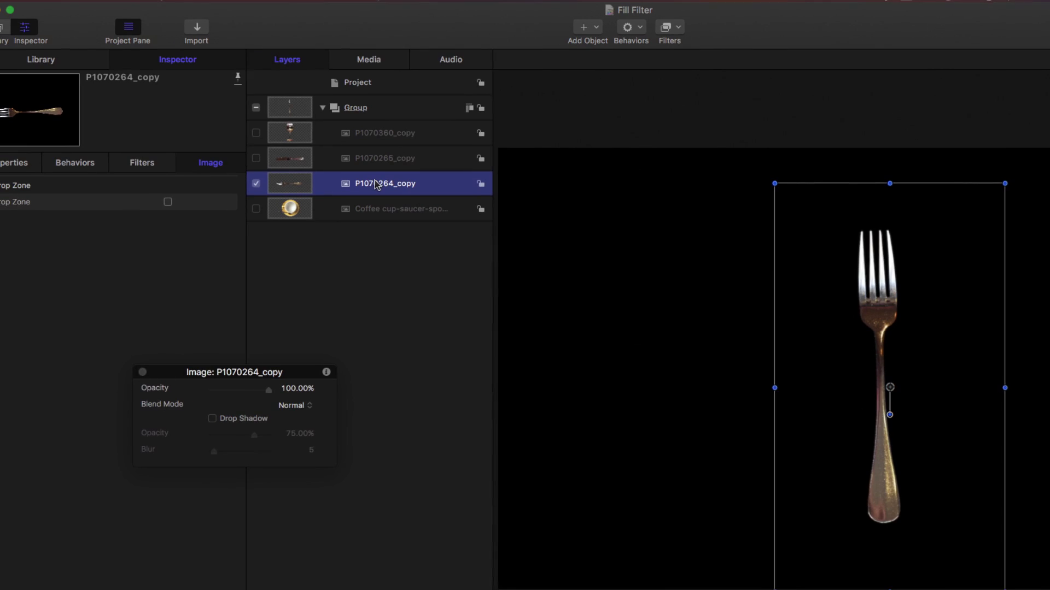
{"action": "left_click", "coordinate": [67, 62]}
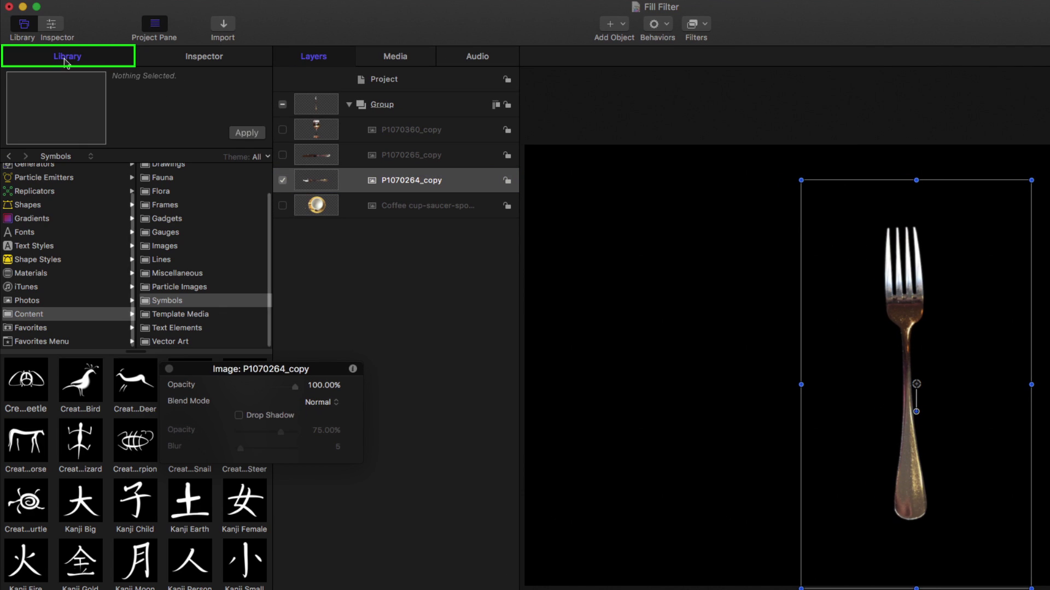
{"action": "scroll", "coordinate": [39, 262], "scroll_direction": "up", "scroll_amount": 3}
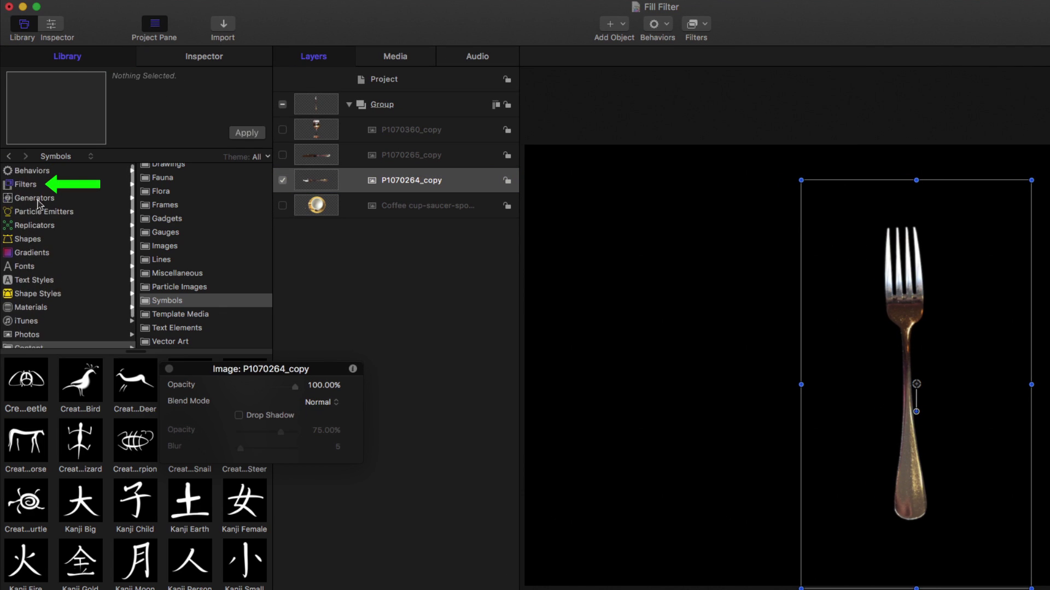
{"action": "left_click", "coordinate": [23, 183]}
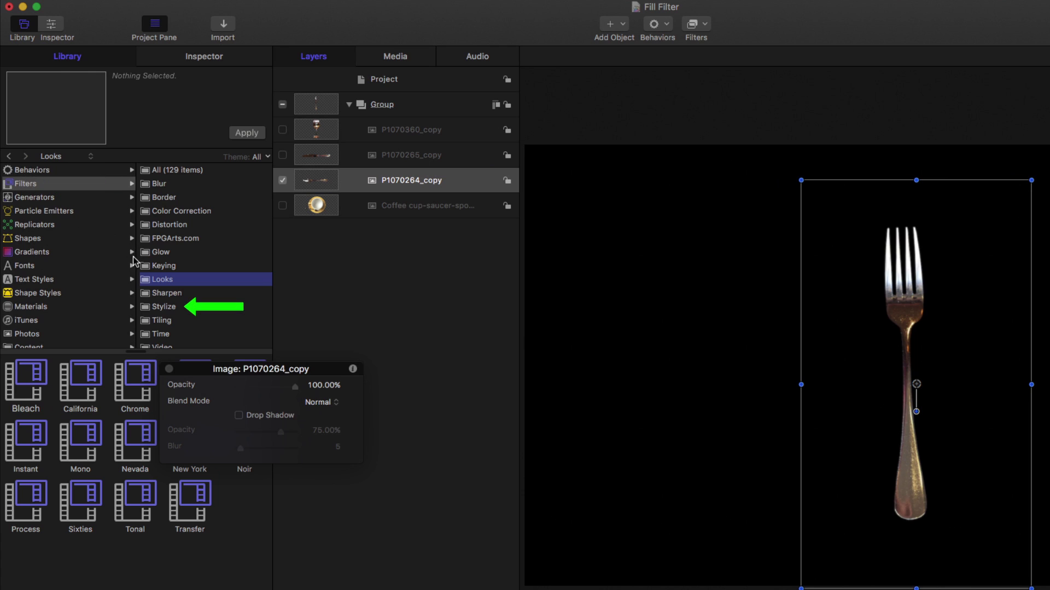
{"action": "left_click", "coordinate": [170, 308]}
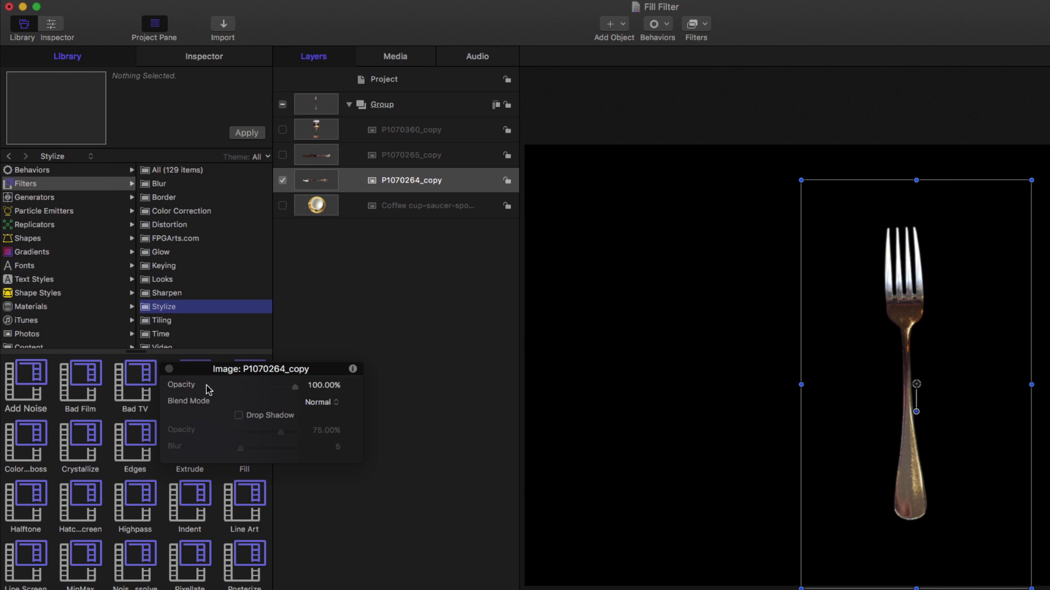
{"action": "left_click_drag", "start_coordinate": [201, 371], "coordinate": [352, 392]}
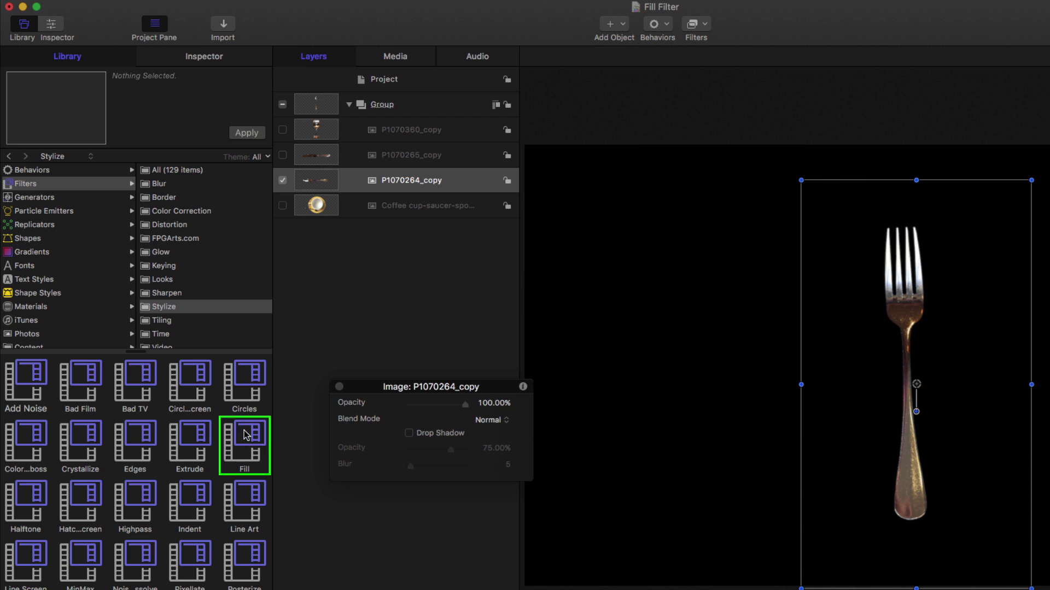
{"action": "left_click_drag", "start_coordinate": [245, 444], "coordinate": [402, 179]}
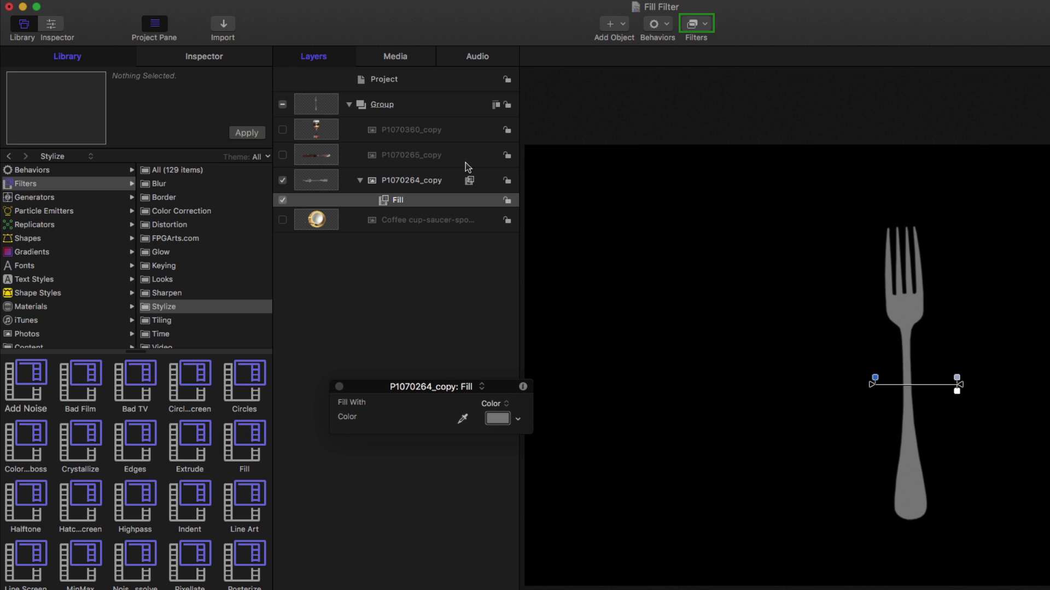
Step: Select the fork's Fill filter and set its colour to red
{"action": "left_click", "coordinate": [703, 29]}
{"action": "mouse_move", "coordinate": [710, 153]}
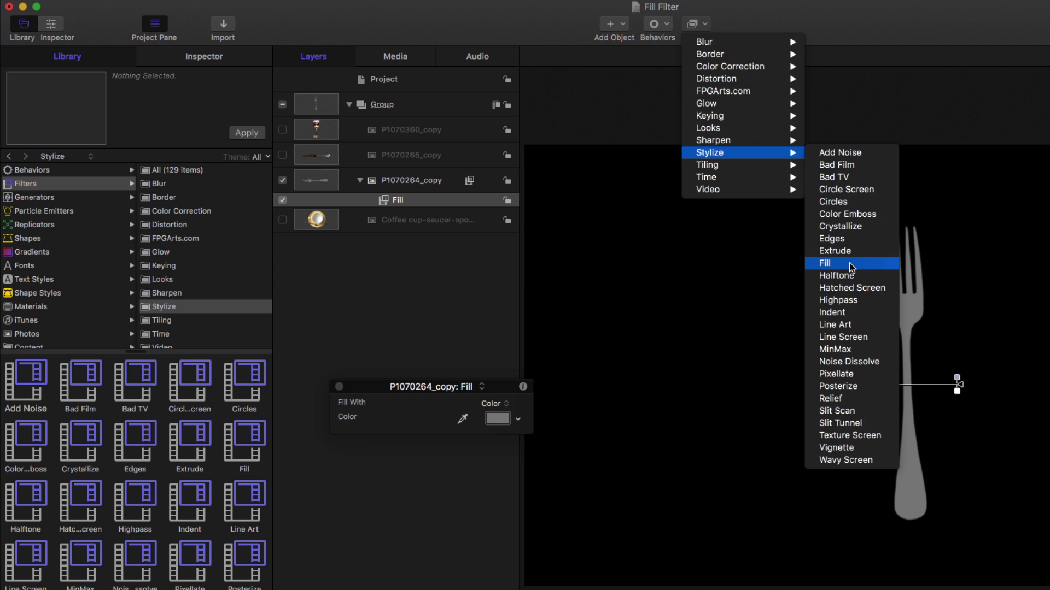
{"action": "left_click", "coordinate": [852, 266]}
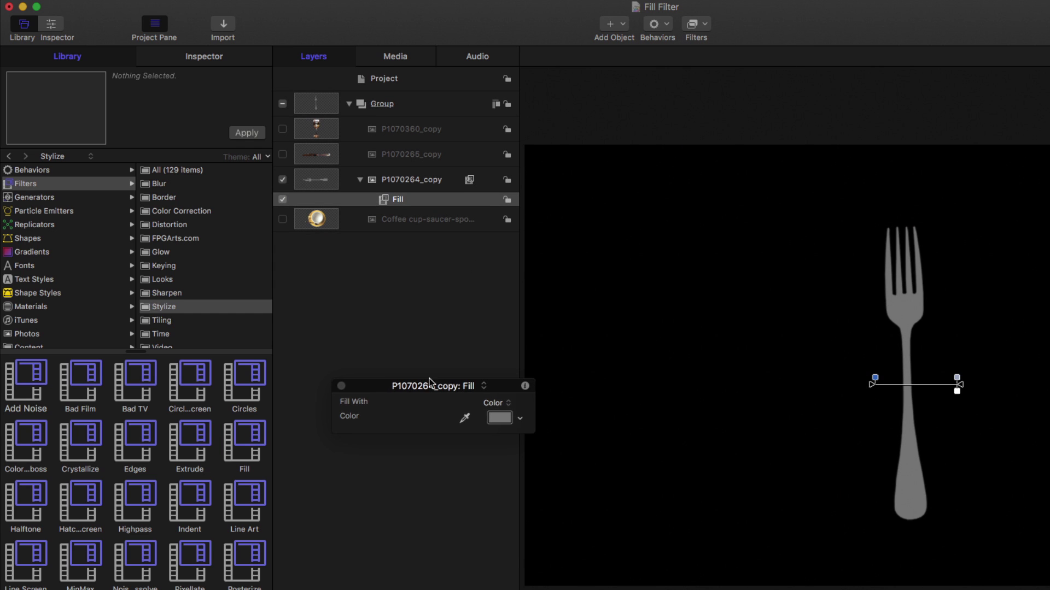
{"action": "left_click_drag", "start_coordinate": [423, 388], "coordinate": [498, 302]}
{"action": "left_click", "coordinate": [593, 333]}
{"action": "left_click_drag", "start_coordinate": [623, 353], "coordinate": [656, 347]}
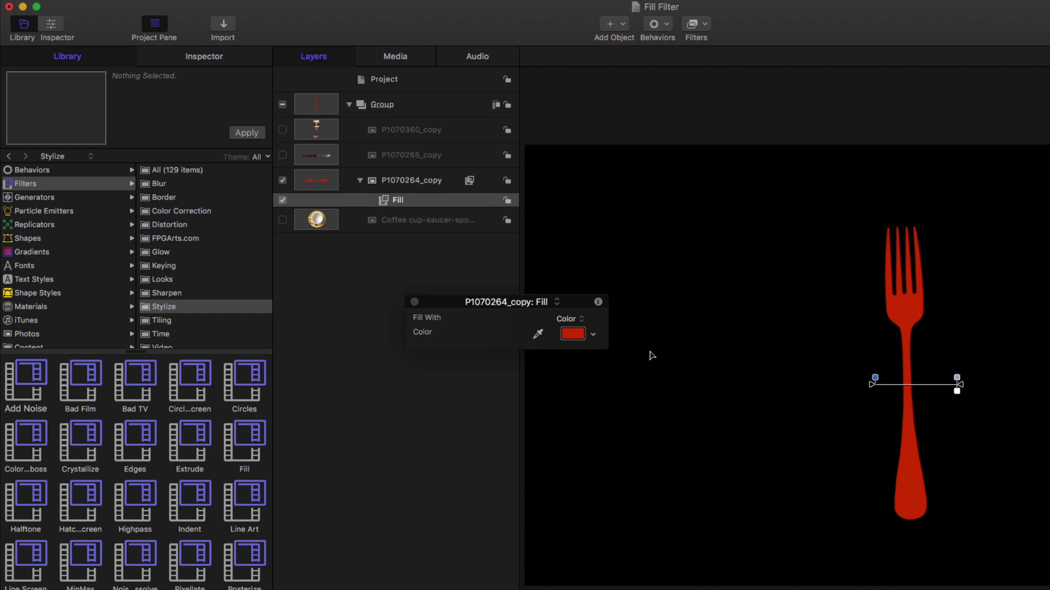
Step: Try a gradient fill on the fork, placing its endpoints and darkening the top to navy
{"action": "left_click", "coordinate": [580, 320]}
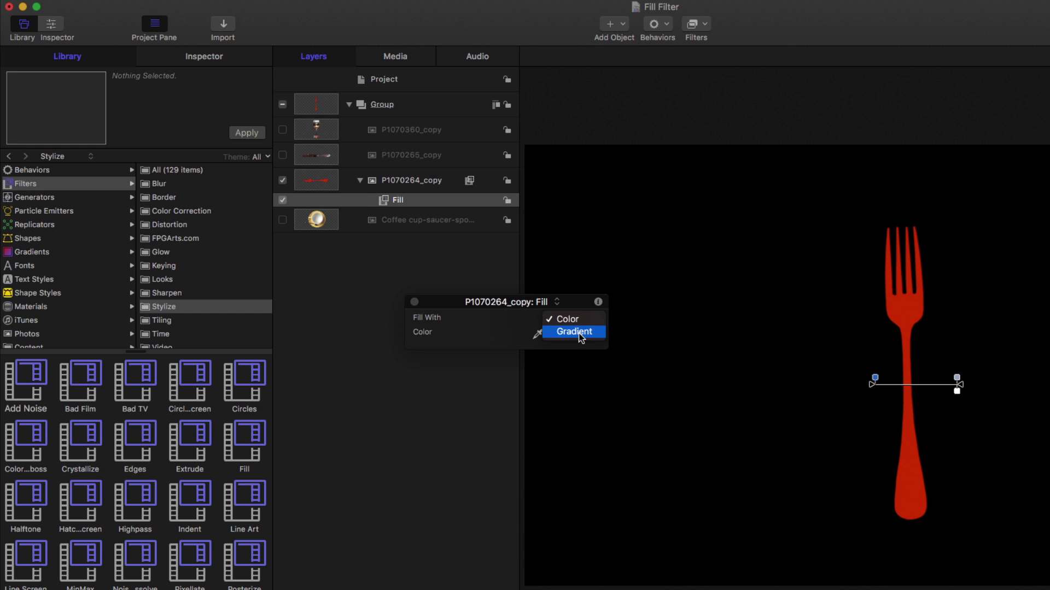
{"action": "left_click", "coordinate": [574, 331]}
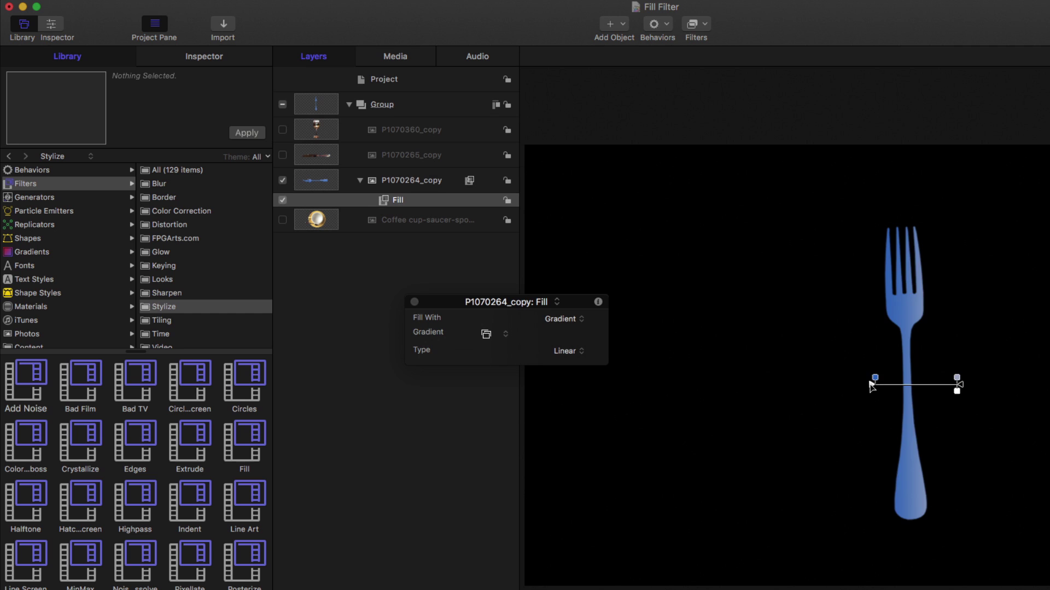
{"action": "left_click_drag", "start_coordinate": [873, 380], "coordinate": [880, 287]}
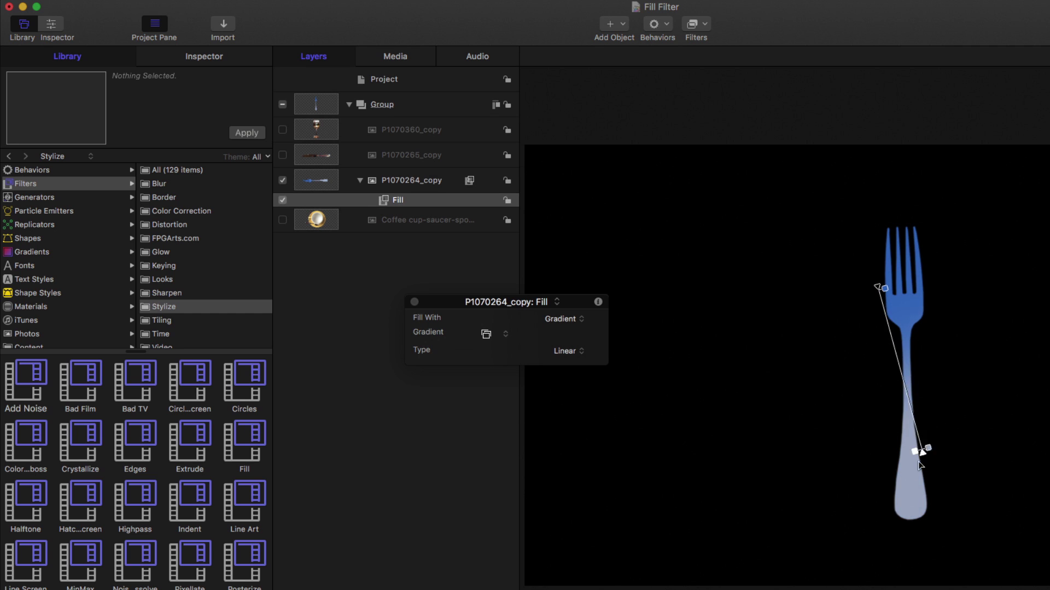
{"action": "mouse_move", "coordinate": [956, 385]}
{"action": "left_mouse_down"}
{"action": "mouse_move", "coordinate": [918, 471]}
{"action": "mouse_move", "coordinate": [910, 434]}
{"action": "left_mouse_up"}
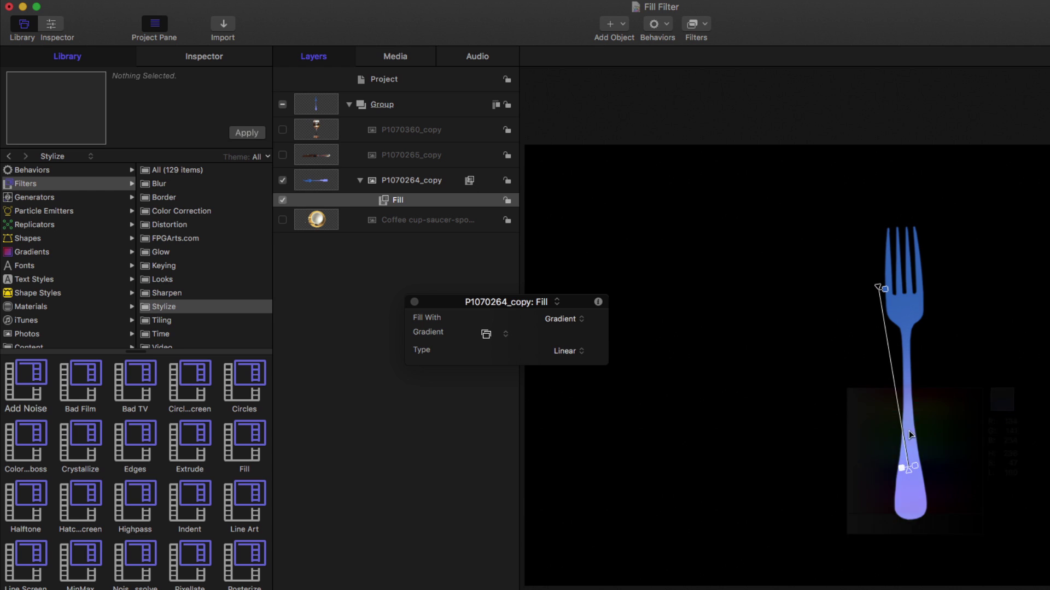
{"action": "mouse_move", "coordinate": [884, 289]}
{"action": "left_mouse_down"}
{"action": "mouse_move", "coordinate": [923, 283]}
{"action": "mouse_move", "coordinate": [901, 268]}
{"action": "left_mouse_up"}
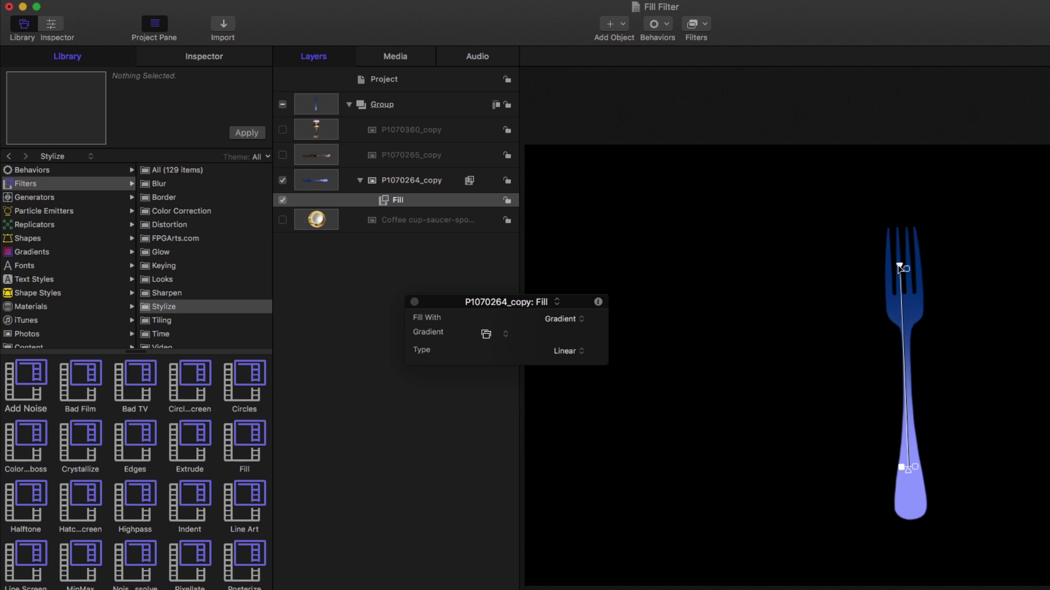
Step: Show knife, glass and cup, set Fill to Color, and move the Fill effect back onto the fork
{"action": "left_click", "coordinate": [57, 155]}
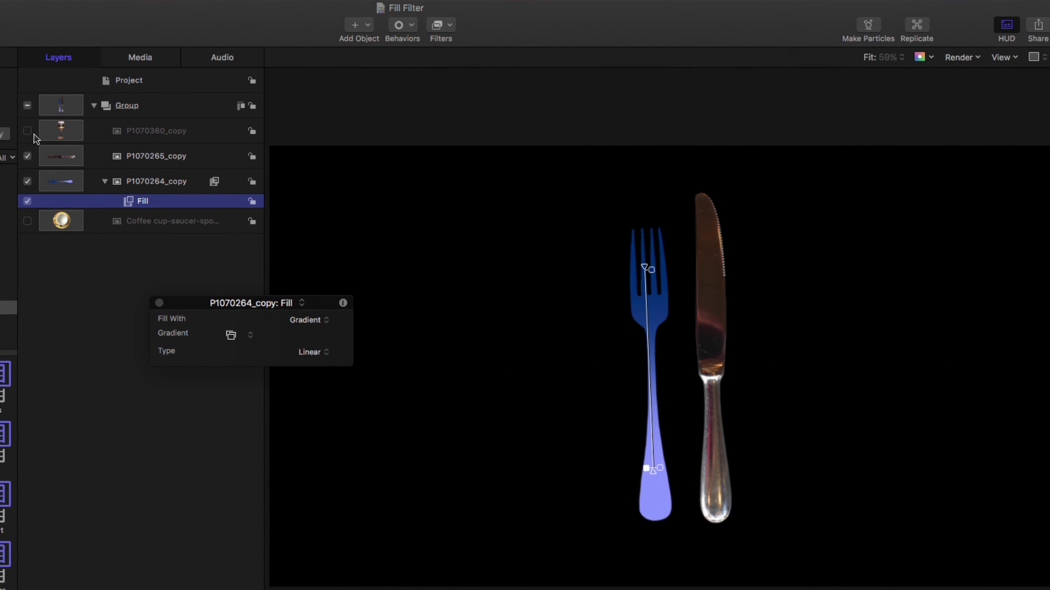
{"action": "left_click", "coordinate": [20, 132]}
{"action": "left_click", "coordinate": [20, 224]}
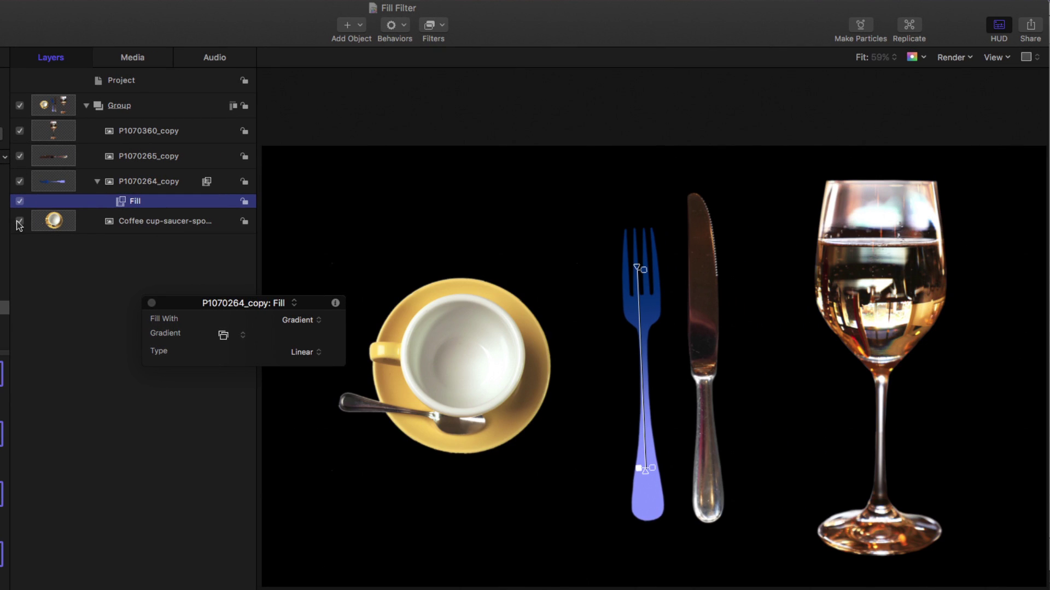
{"action": "left_click", "coordinate": [301, 320]}
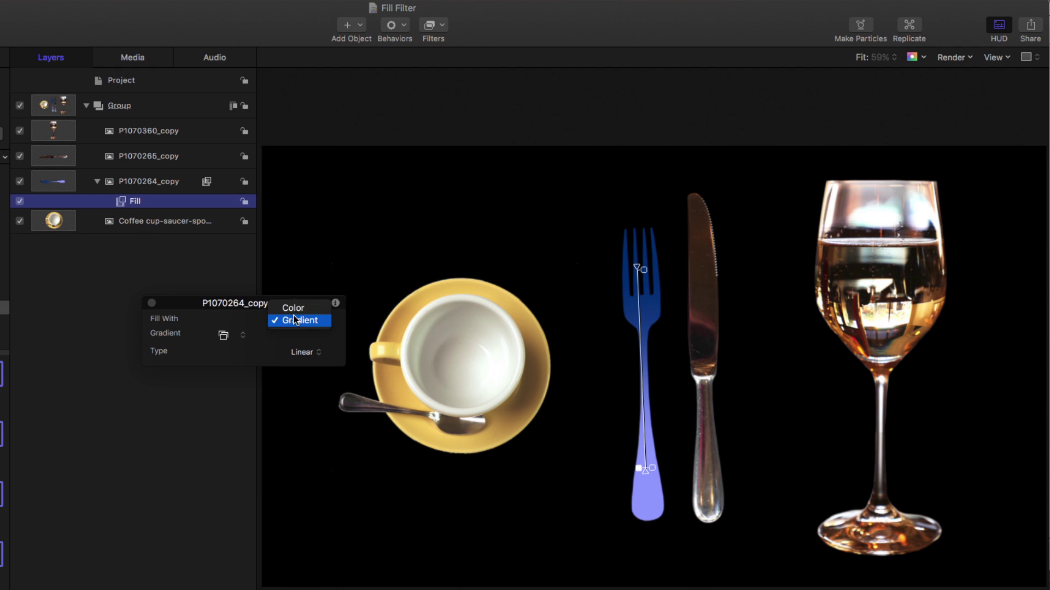
{"action": "left_click", "coordinate": [293, 309]}
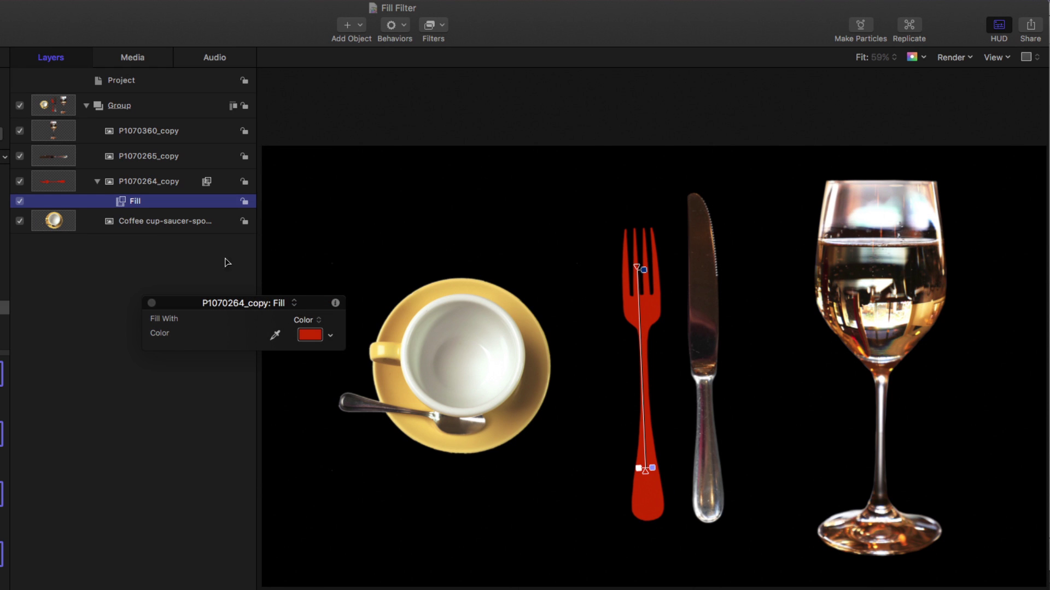
{"action": "left_click_drag", "start_coordinate": [122, 203], "coordinate": [136, 106]}
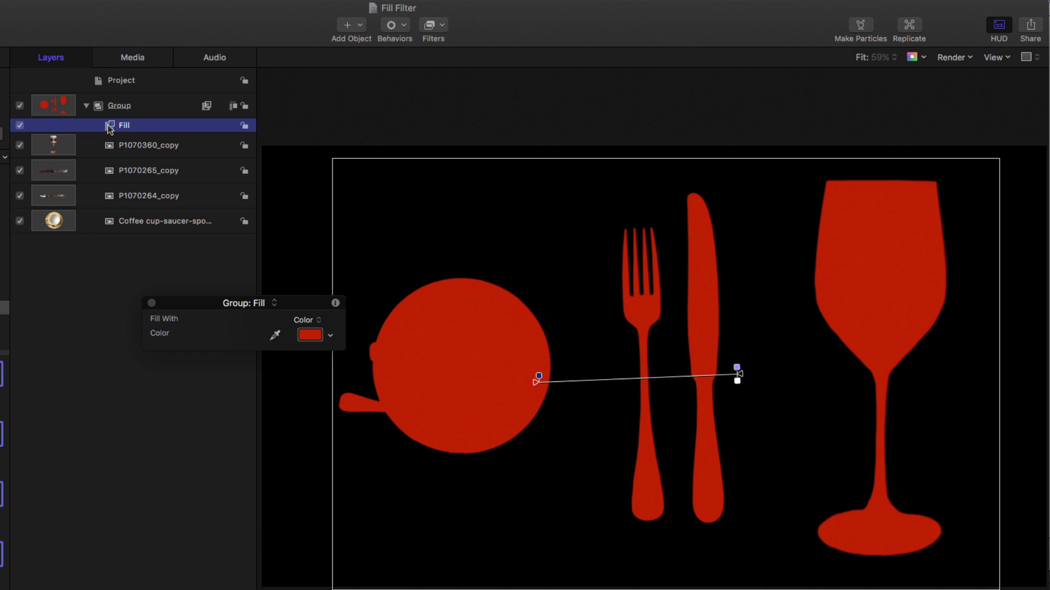
{"action": "left_click_drag", "start_coordinate": [110, 126], "coordinate": [140, 195]}
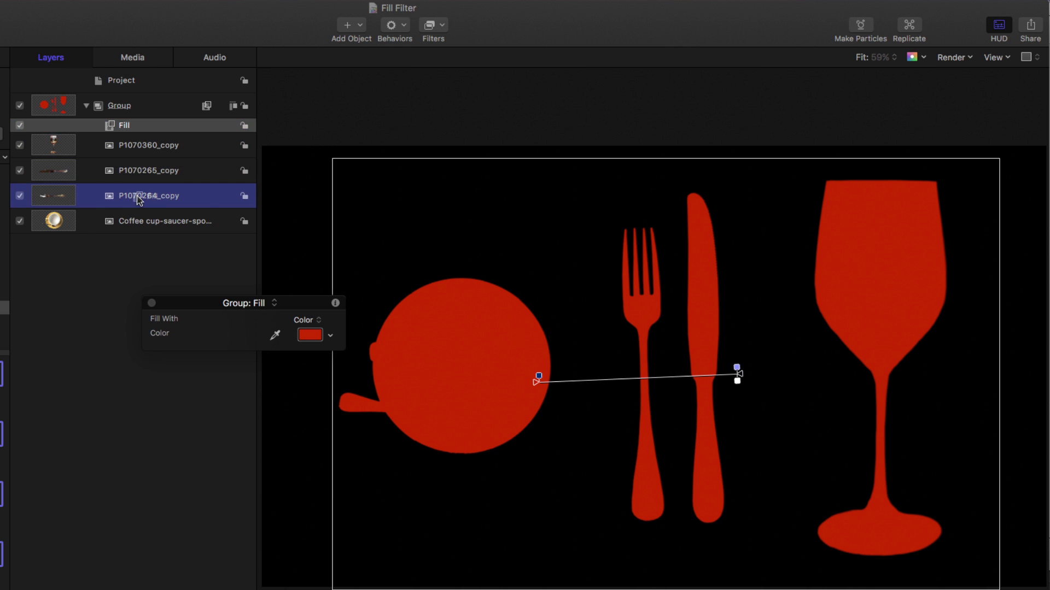
Step: Hide the knife, wine glass and coffee cup layers
{"action": "left_click", "coordinate": [21, 156]}
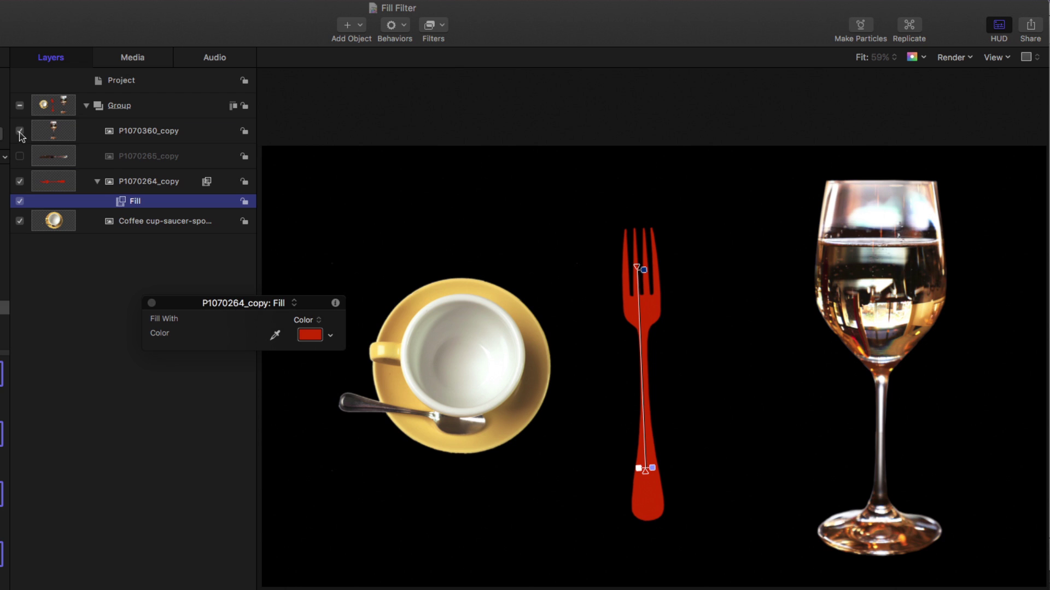
{"action": "left_click", "coordinate": [21, 131]}
{"action": "left_click", "coordinate": [20, 222]}
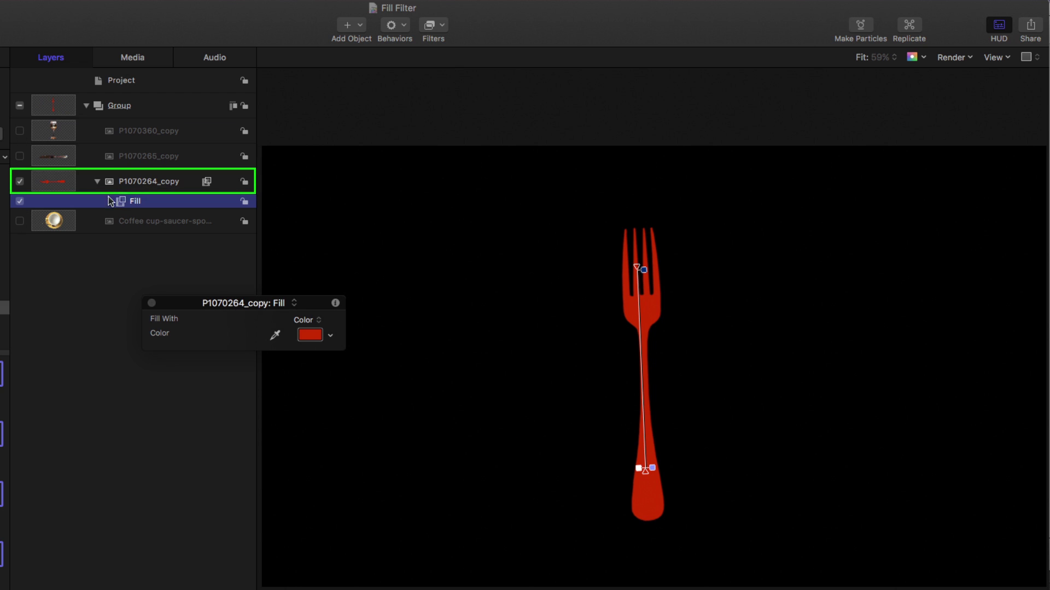
Step: Replicate the fork onto a circle outline: radius 81.5, 12 points, Align Angle on
{"action": "left_click", "coordinate": [144, 182]}
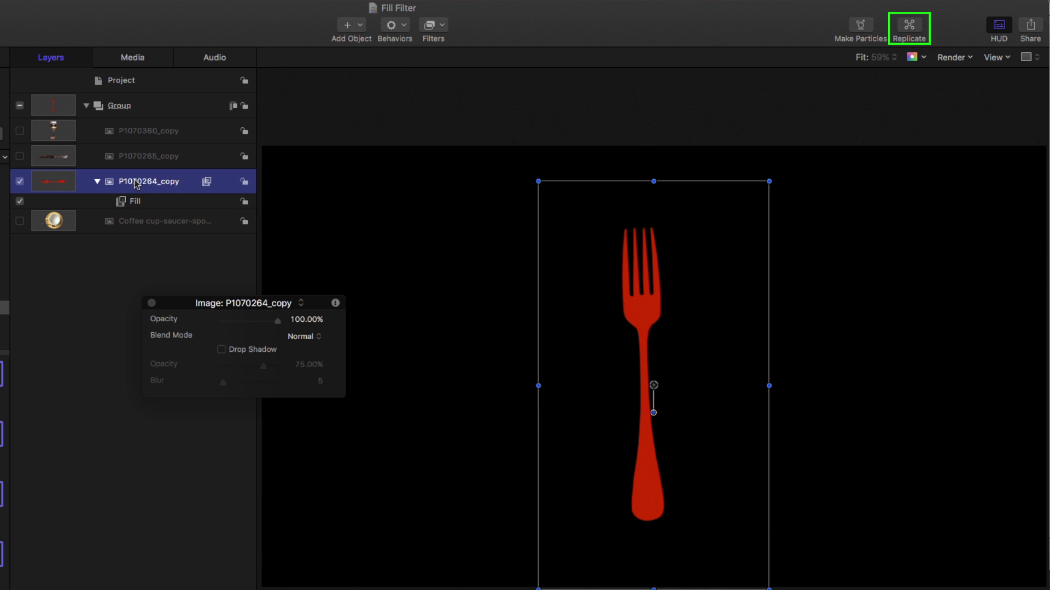
{"action": "left_click", "coordinate": [911, 27]}
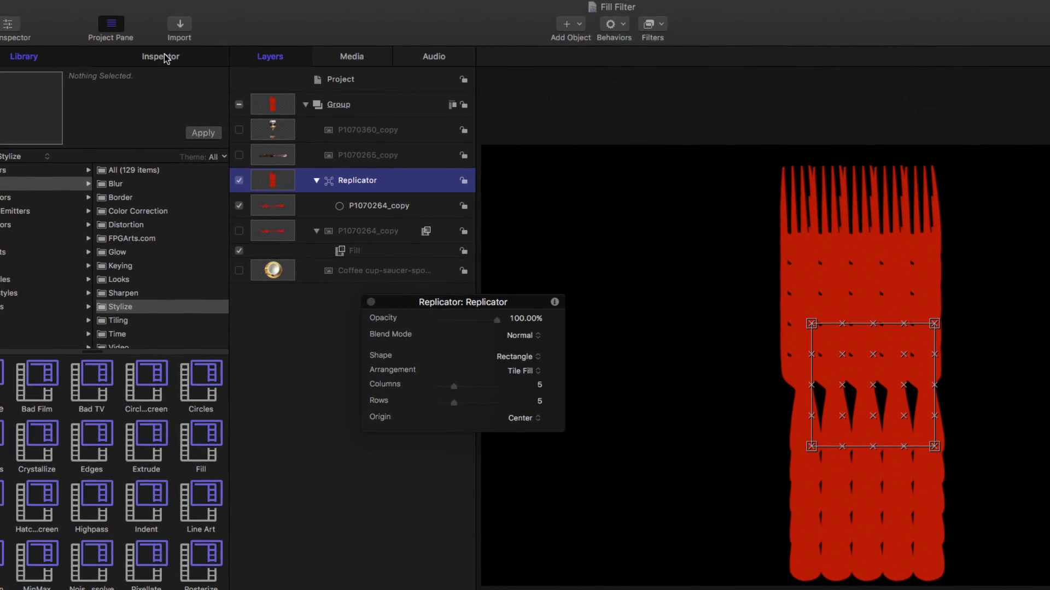
{"action": "left_click", "coordinate": [160, 56]}
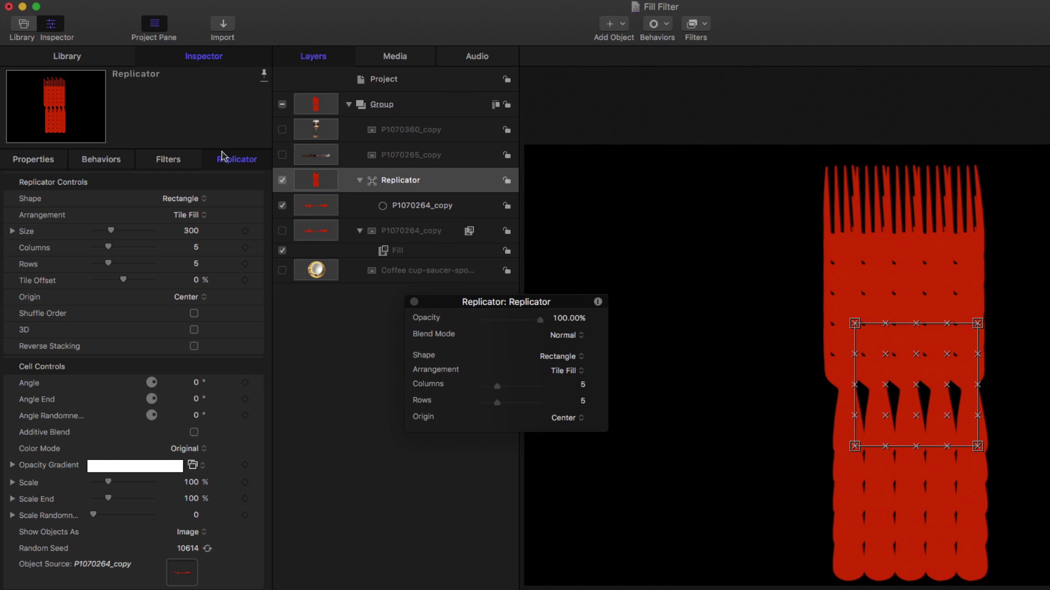
{"action": "left_click", "coordinate": [184, 199]}
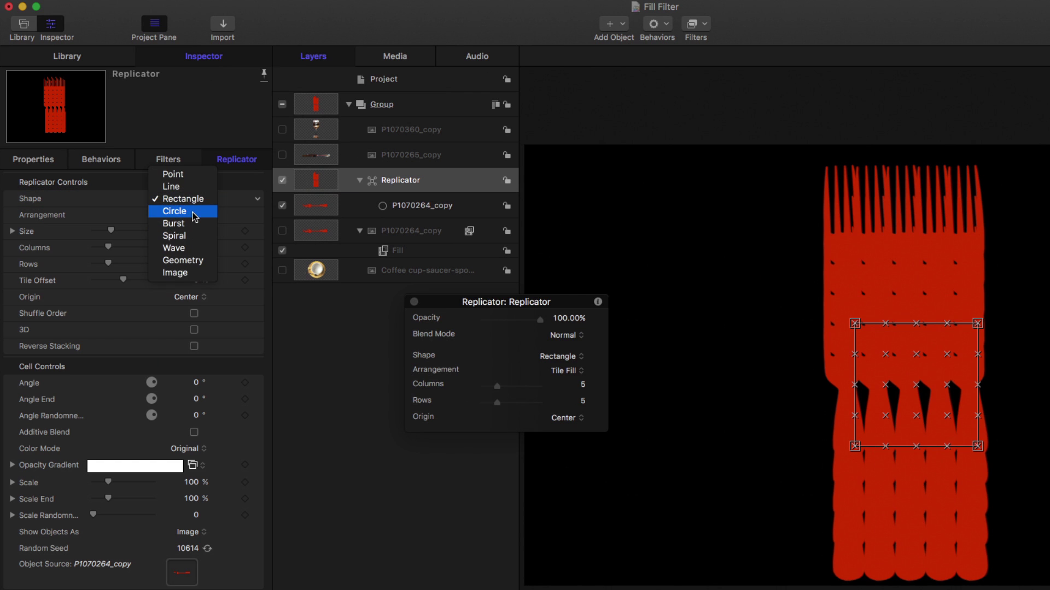
{"action": "left_click", "coordinate": [175, 211]}
{"action": "left_click", "coordinate": [194, 216]}
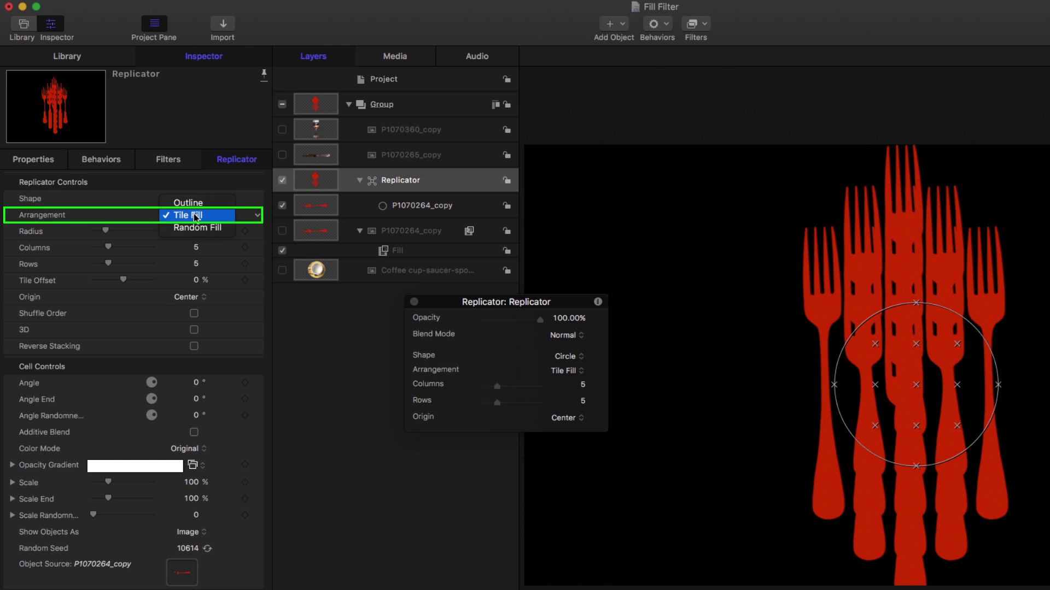
{"action": "left_click", "coordinate": [188, 202]}
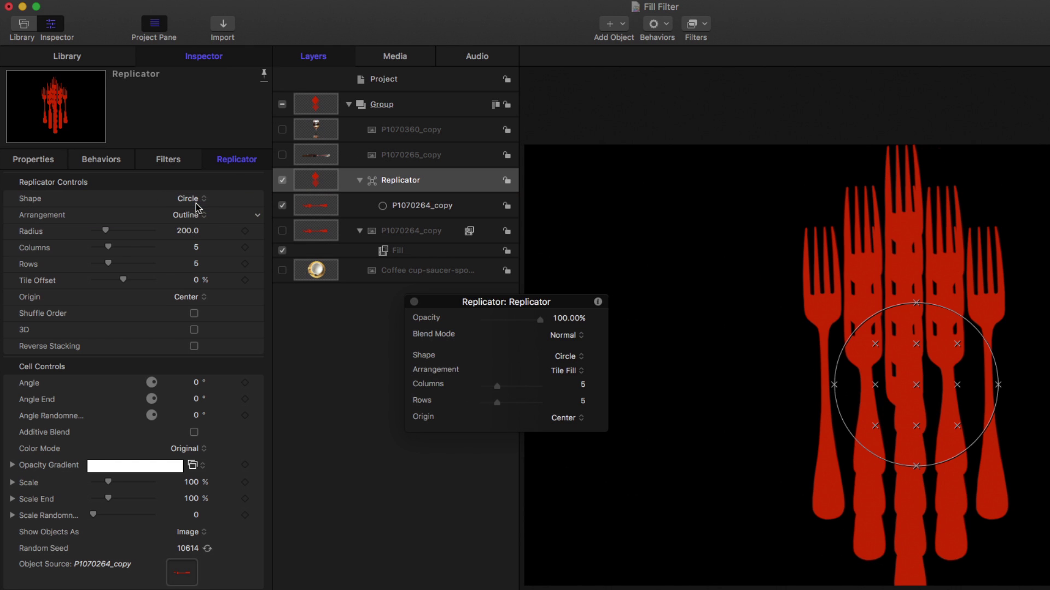
{"action": "left_click_drag", "start_coordinate": [186, 232], "coordinate": [192, 238]}
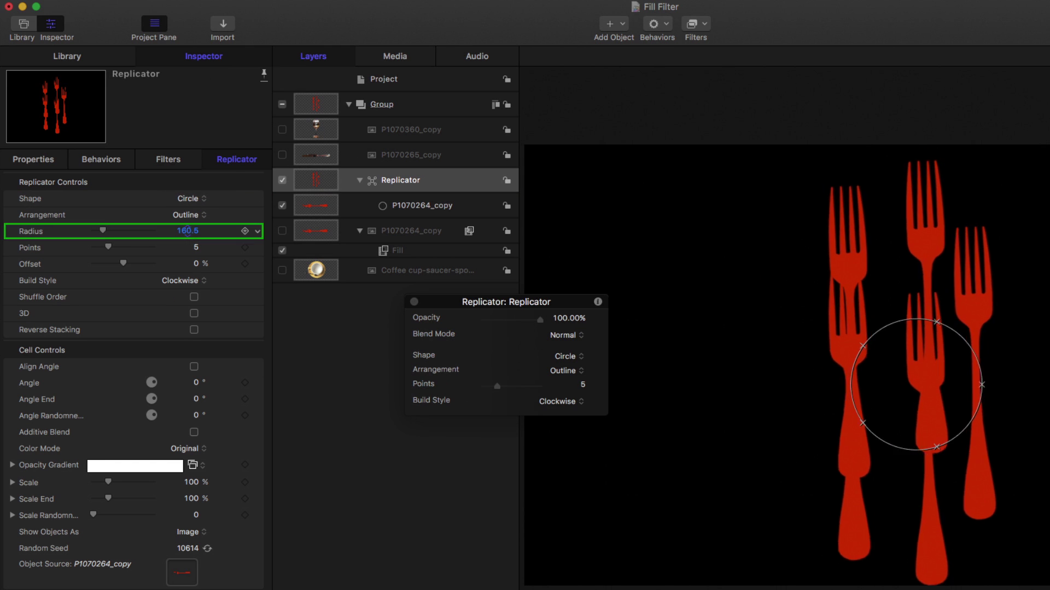
{"action": "mouse_move", "coordinate": [212, 247]}
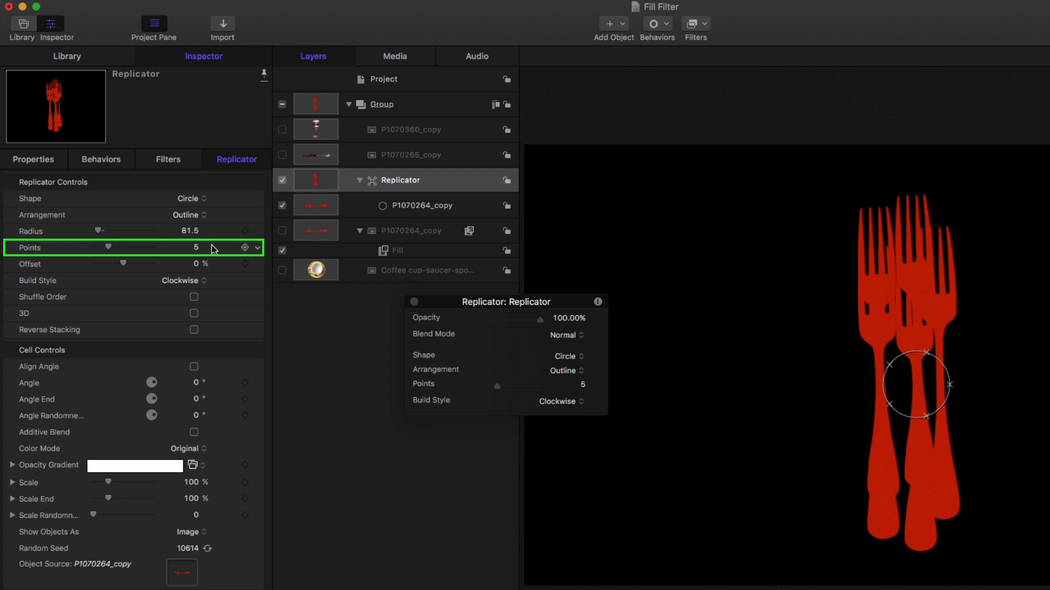
{"action": "left_click_drag", "start_coordinate": [196, 248], "coordinate": [207, 247]}
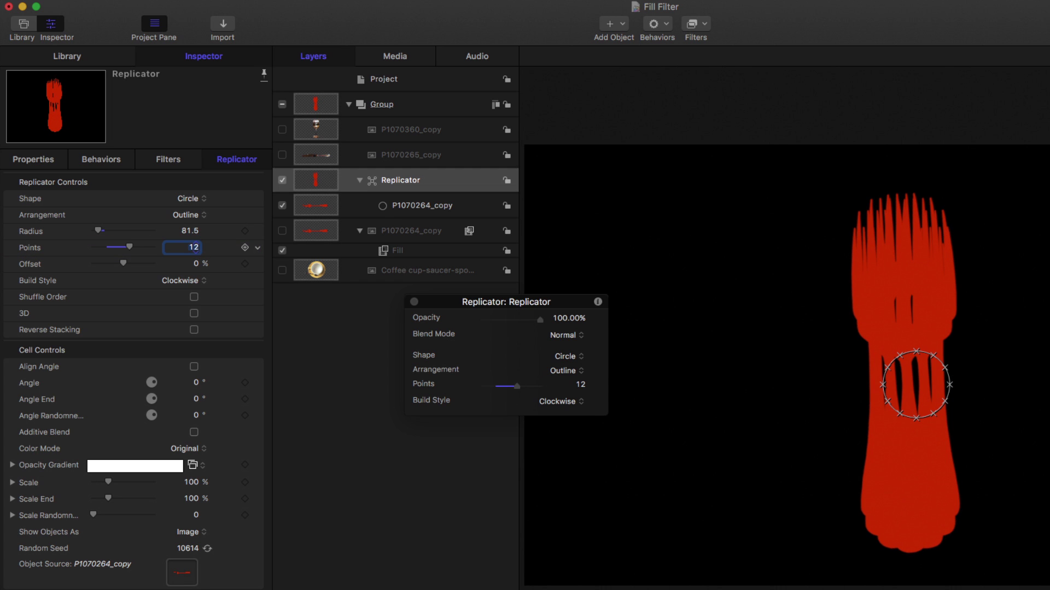
{"action": "left_click", "coordinate": [194, 367]}
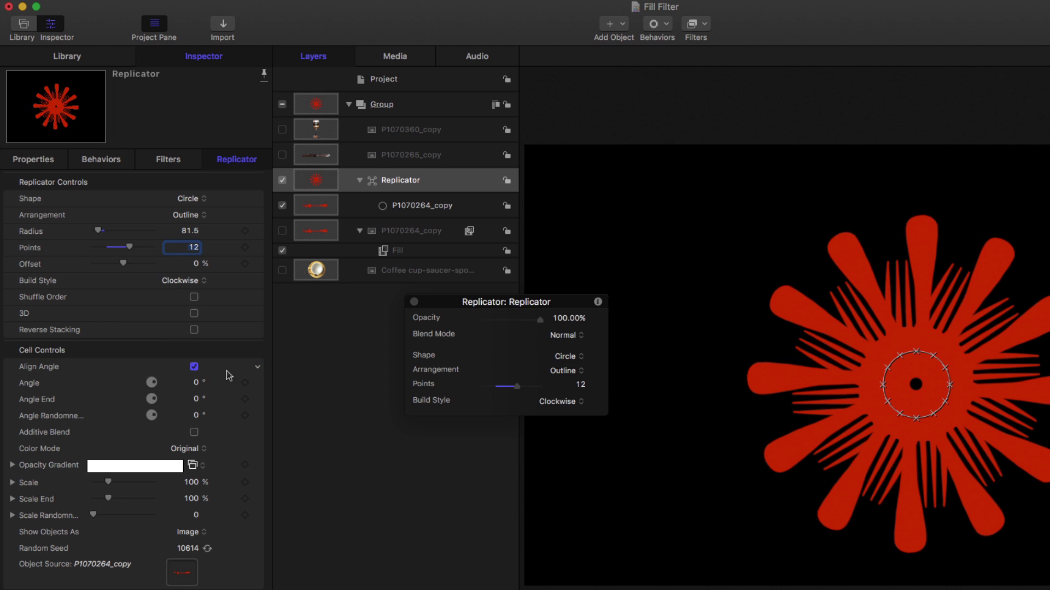
Step: Show the original fork, move it right, and drag its anchor point to the handle end
{"action": "left_click", "coordinate": [415, 233]}
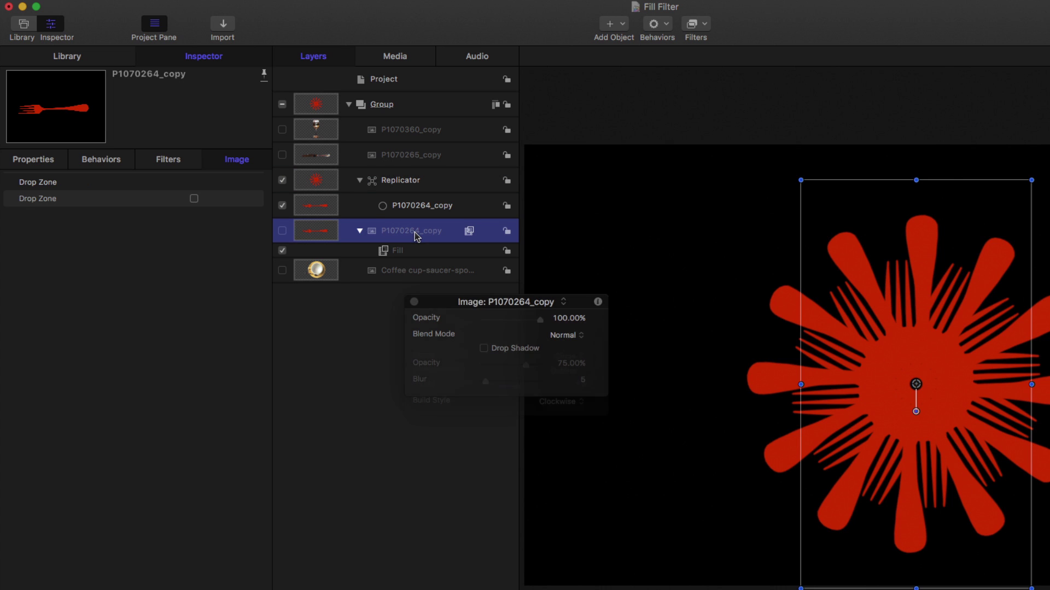
{"action": "left_click", "coordinate": [283, 233]}
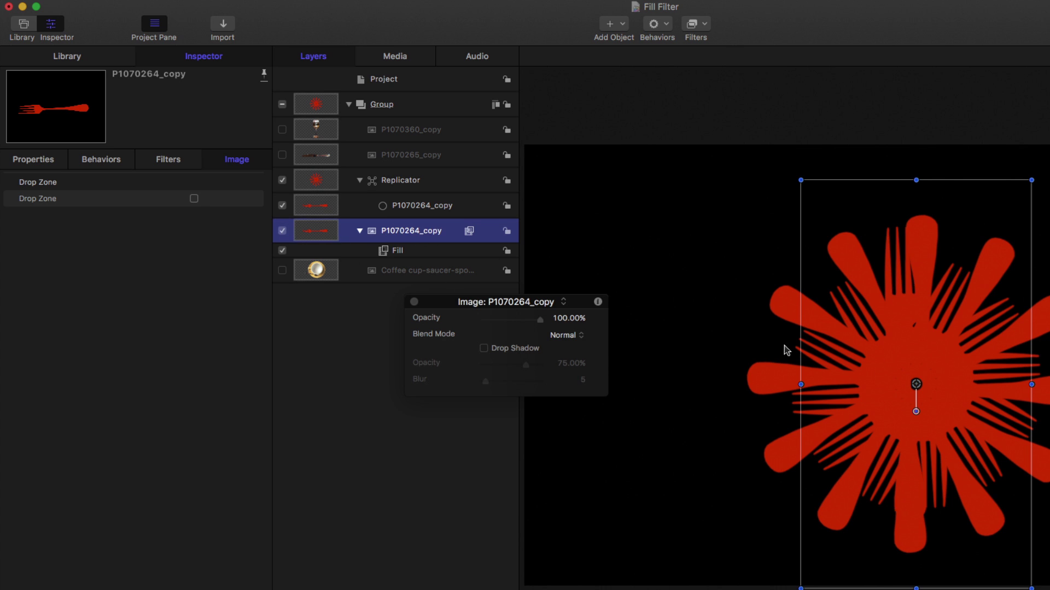
{"action": "key", "text": "super+3"}
{"action": "left_click_drag", "start_coordinate": [922, 384], "coordinate": [926, 384]}
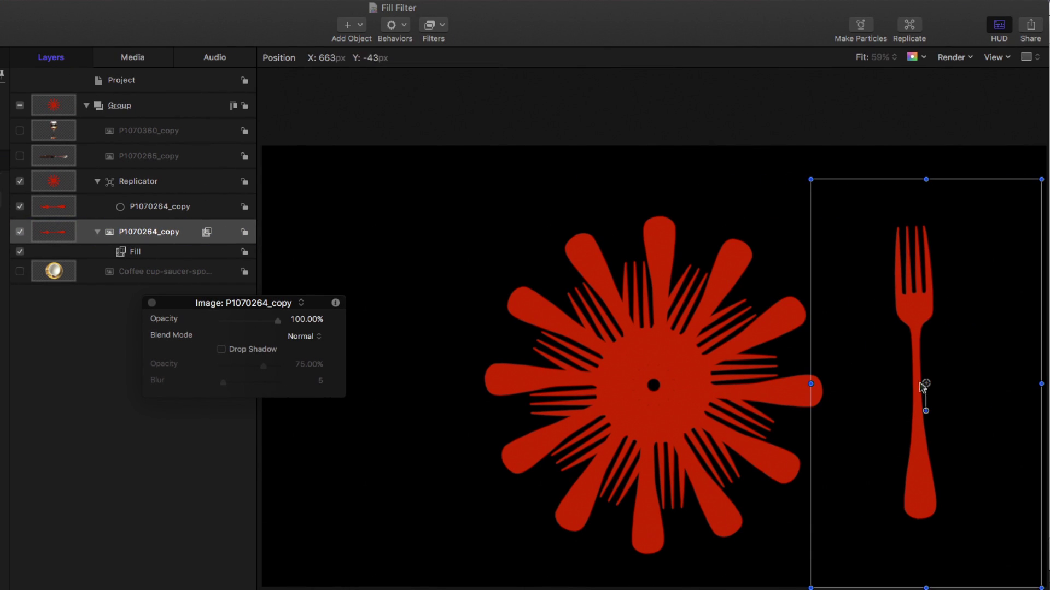
{"action": "right_click", "coordinate": [920, 328]}
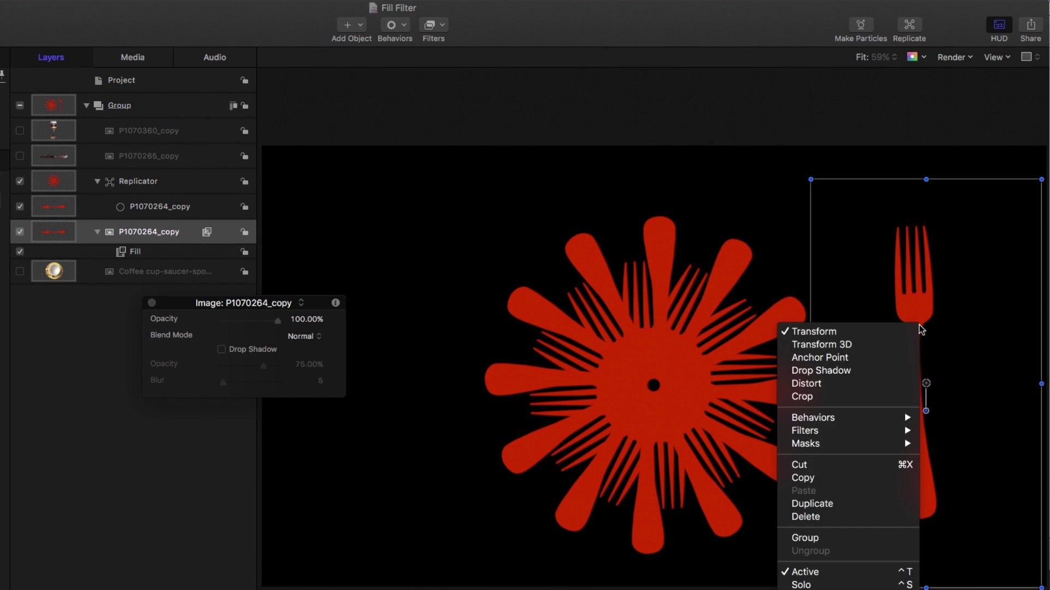
{"action": "left_click", "coordinate": [873, 358]}
{"action": "left_click_drag", "start_coordinate": [925, 384], "coordinate": [921, 530]}
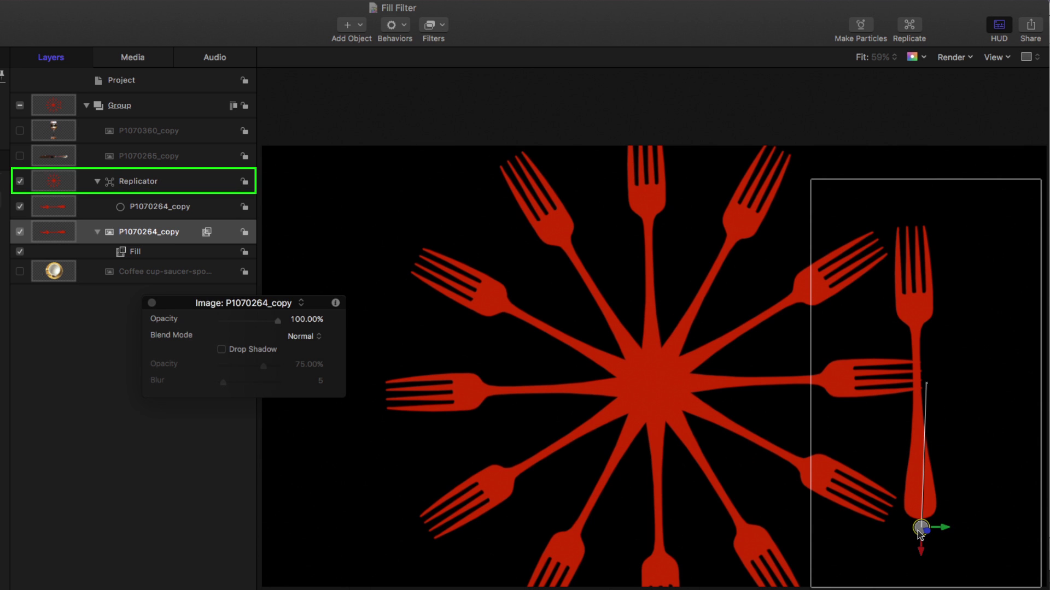
Step: Set the Replicator's copy scale to 58% and circle radius to 7.3
{"action": "left_click", "coordinate": [150, 185]}
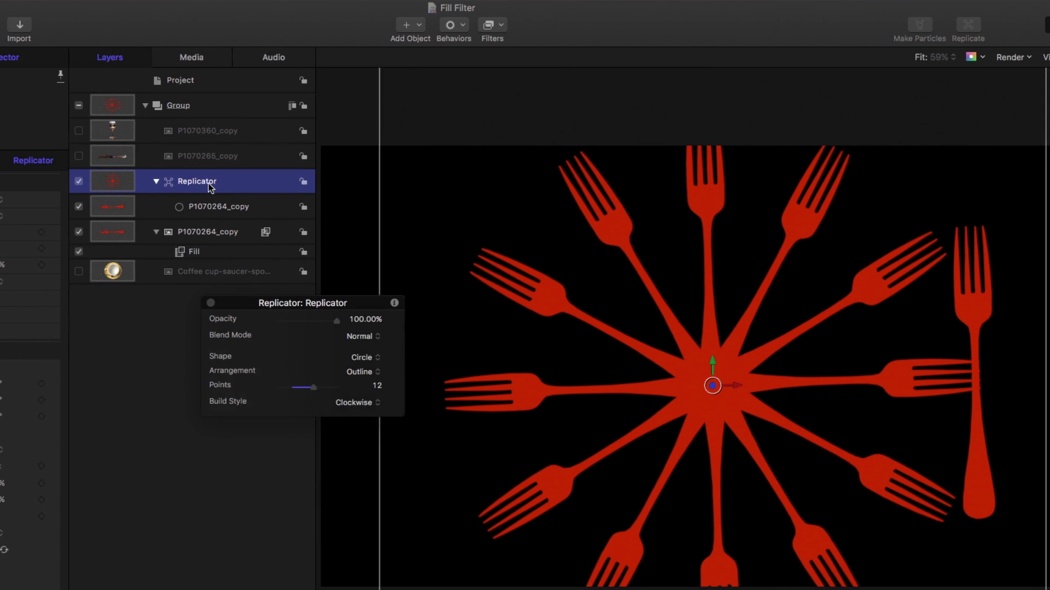
{"action": "key", "text": "F4"}
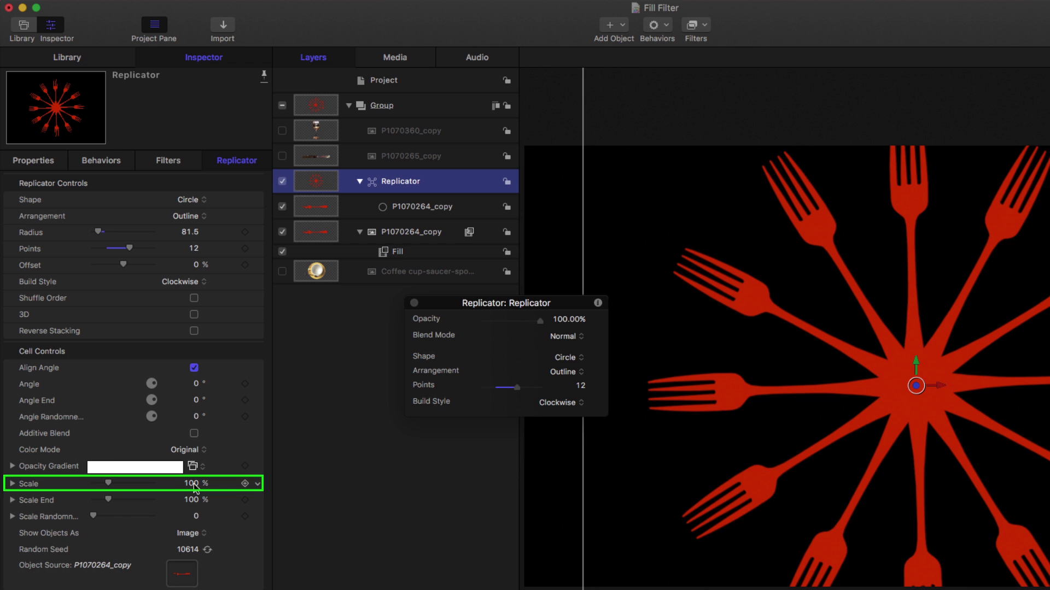
{"action": "mouse_move", "coordinate": [195, 483]}
{"action": "left_mouse_down"}
{"action": "mouse_move", "coordinate": [176, 484]}
{"action": "mouse_move", "coordinate": [191, 483]}
{"action": "left_mouse_up"}
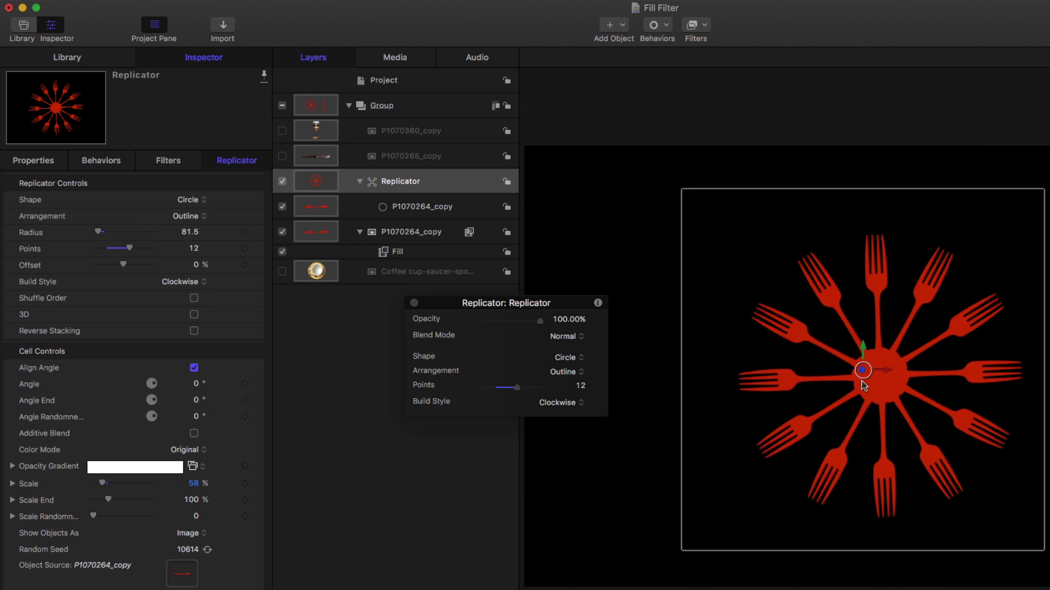
{"action": "left_click_drag", "start_coordinate": [924, 404], "coordinate": [803, 375]}
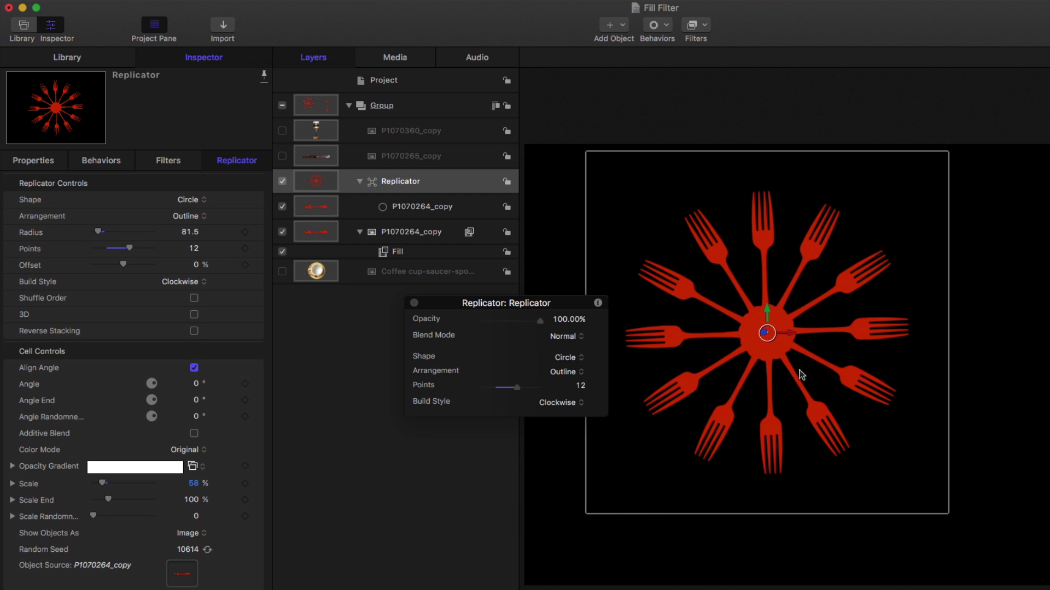
{"action": "left_click_drag", "start_coordinate": [197, 232], "coordinate": [186, 232]}
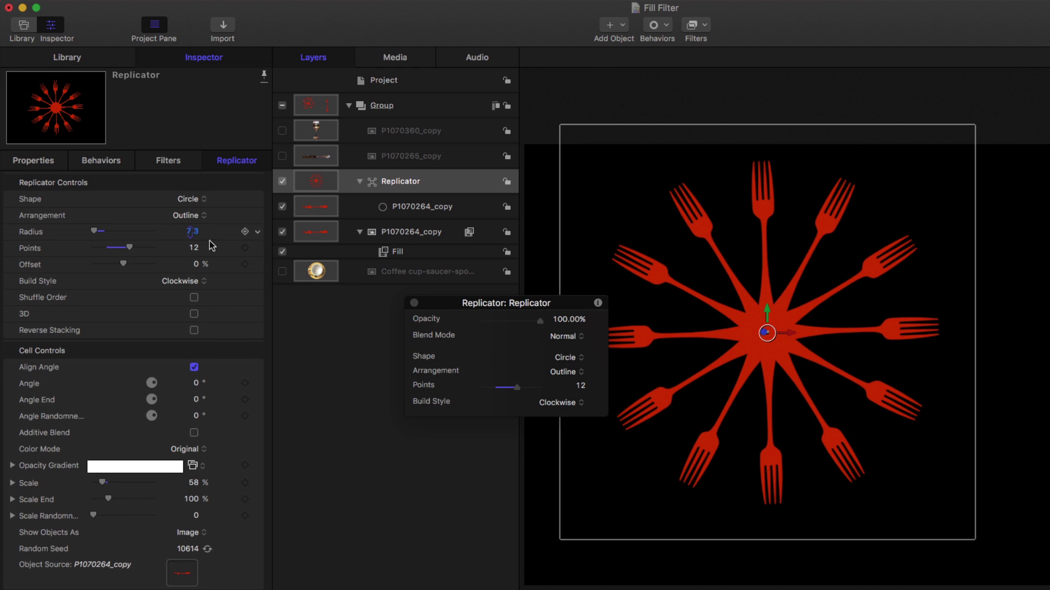
{"action": "left_click_drag", "start_coordinate": [531, 304], "coordinate": [440, 343]}
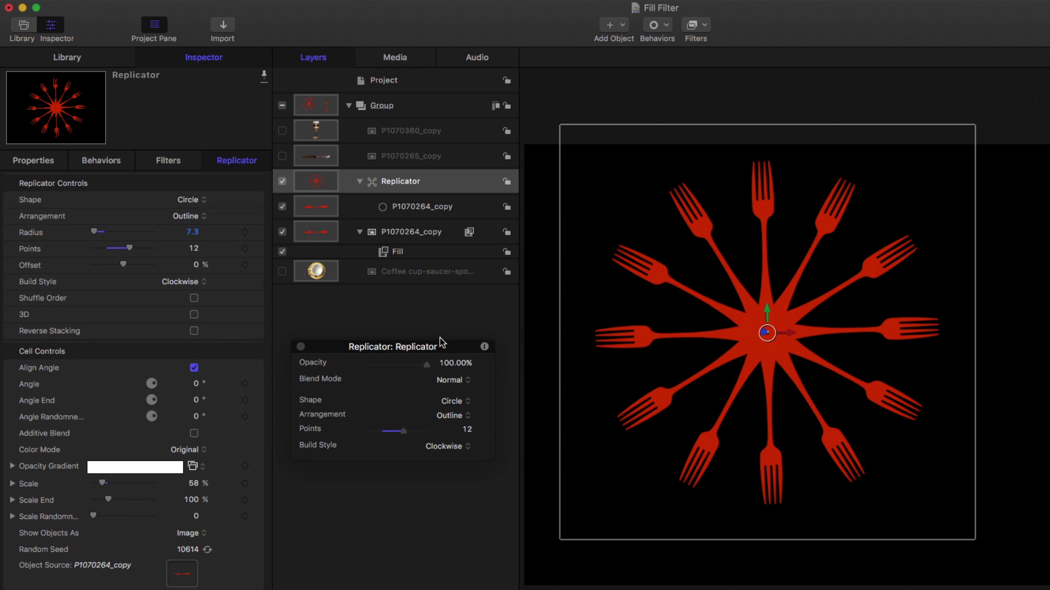
Step: Switch the fork's Fill to Gradient, hide the original fork, and make the tines cyan
{"action": "left_click", "coordinate": [417, 253]}
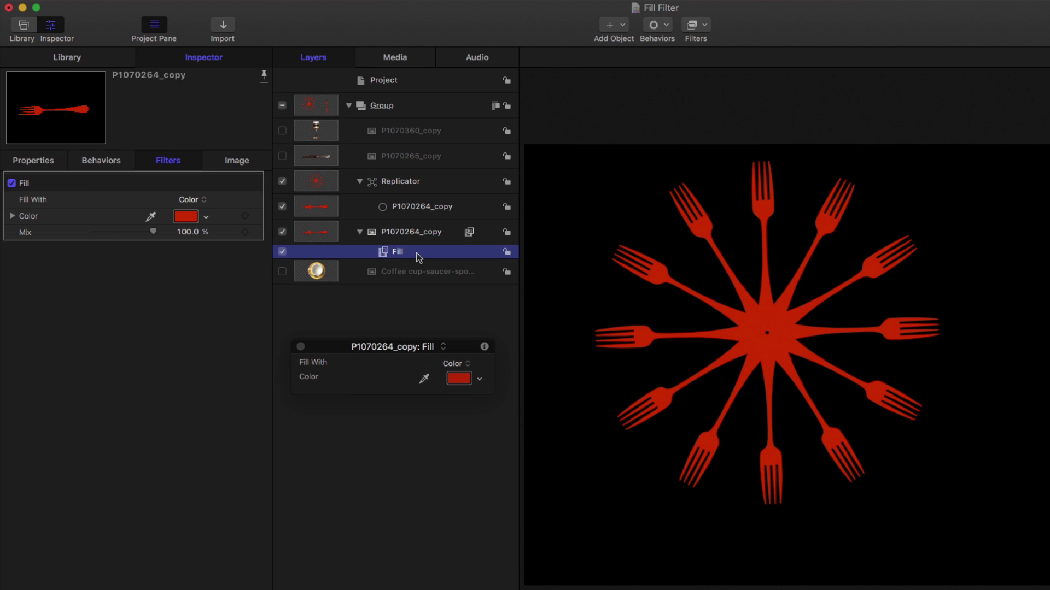
{"action": "left_click", "coordinate": [457, 363]}
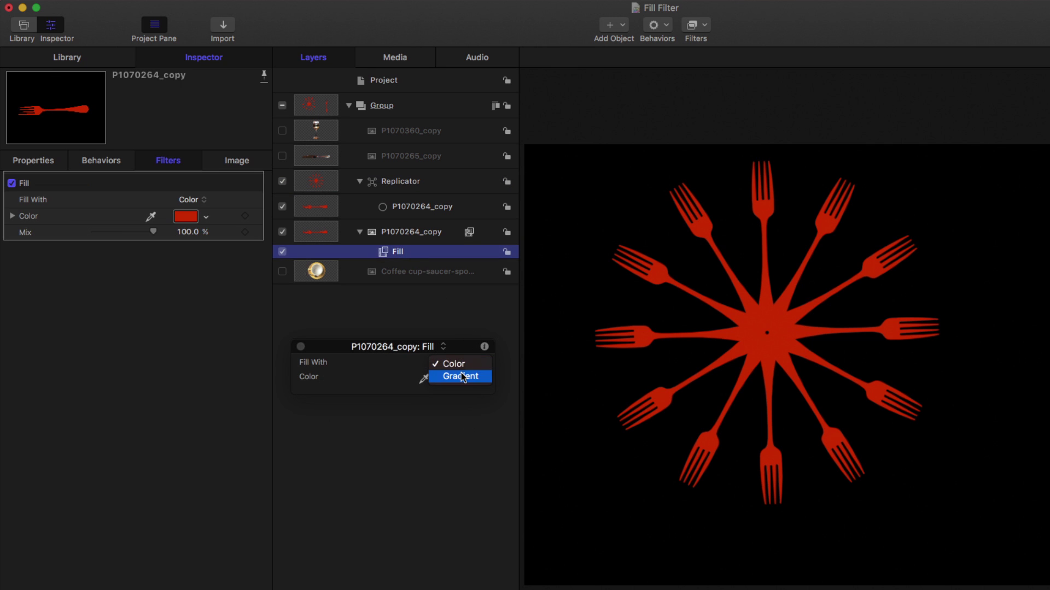
{"action": "left_click", "coordinate": [460, 377]}
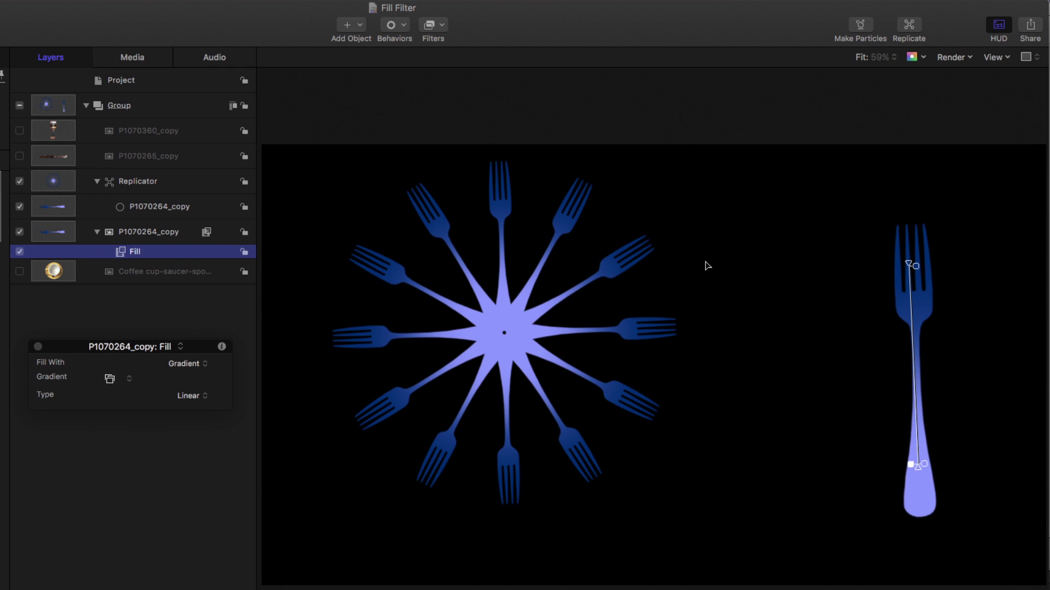
{"action": "left_click", "coordinate": [19, 231]}
{"action": "mouse_move", "coordinate": [917, 262]}
{"action": "left_mouse_down"}
{"action": "mouse_move", "coordinate": [921, 328]}
{"action": "mouse_move", "coordinate": [919, 264]}
{"action": "mouse_move", "coordinate": [929, 250]}
{"action": "left_mouse_up"}
{"action": "right_click", "coordinate": [919, 261]}
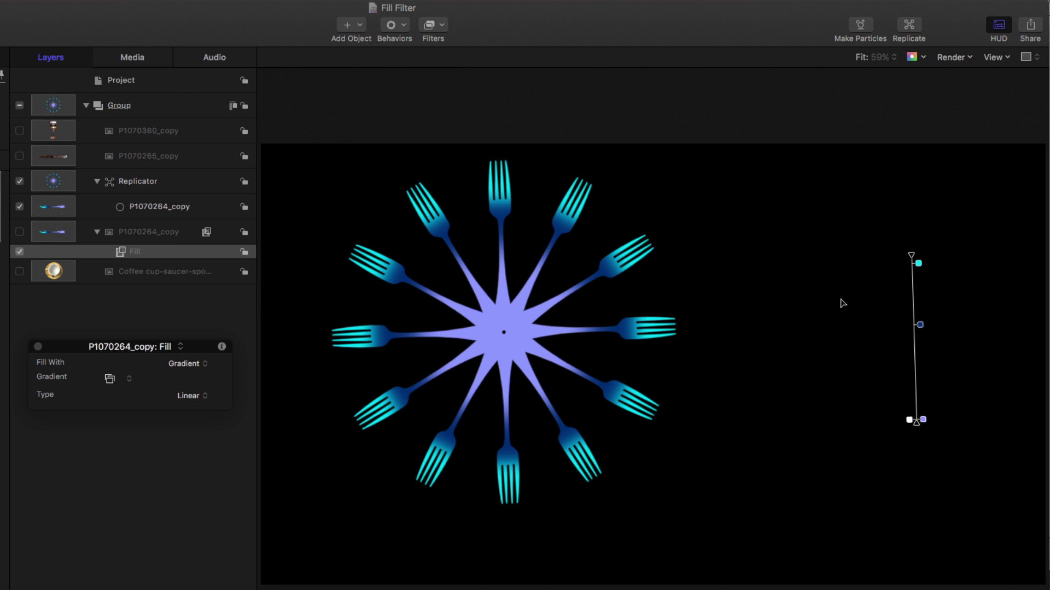